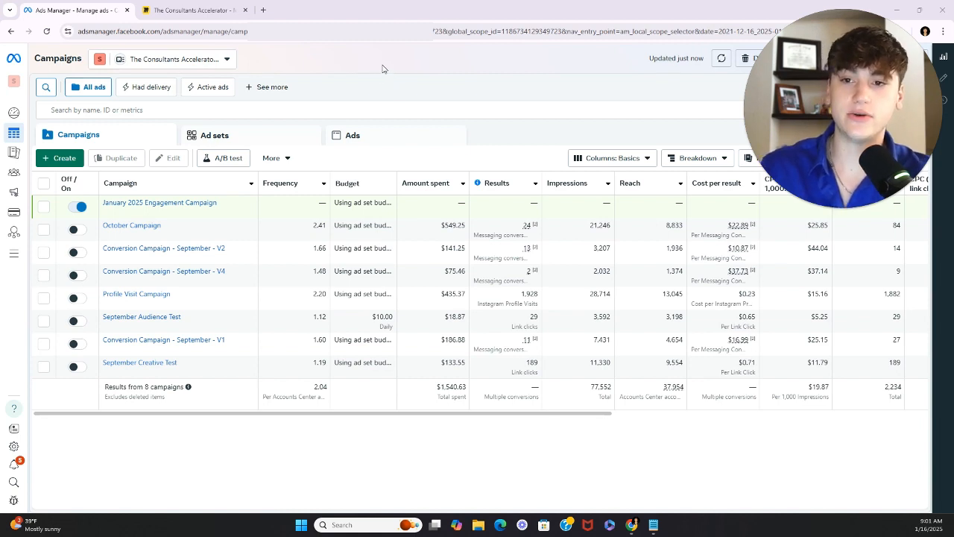
- Switch to the Miro board and examine the two campaign result tables with their reach, cost per result and amount spent
left_click(200, 10)
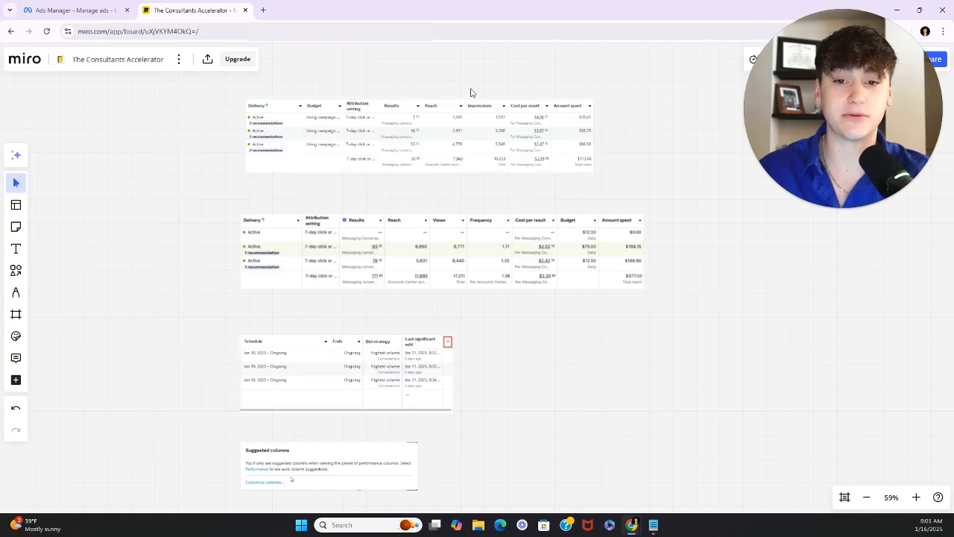
scroll(468, 91, "up", 5)
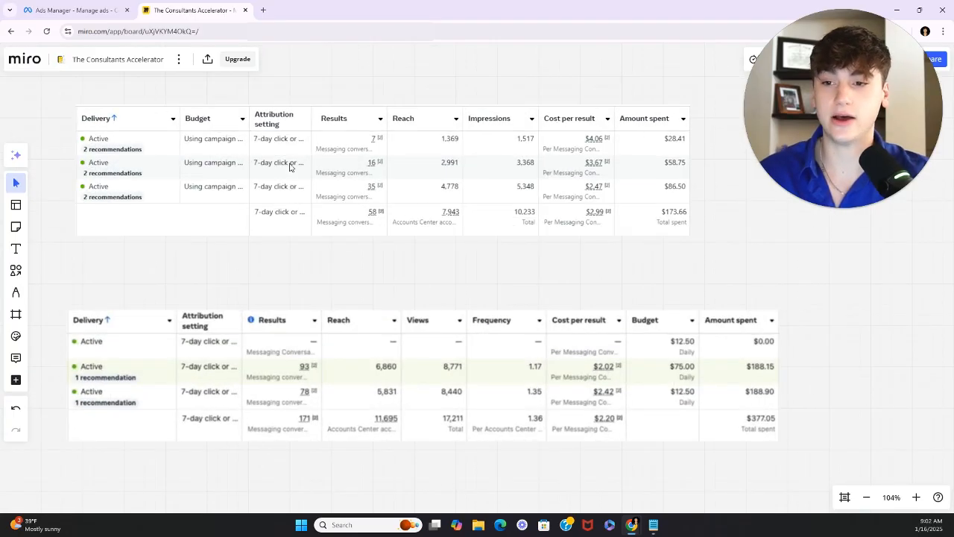
scroll(334, 174, "up", 1)
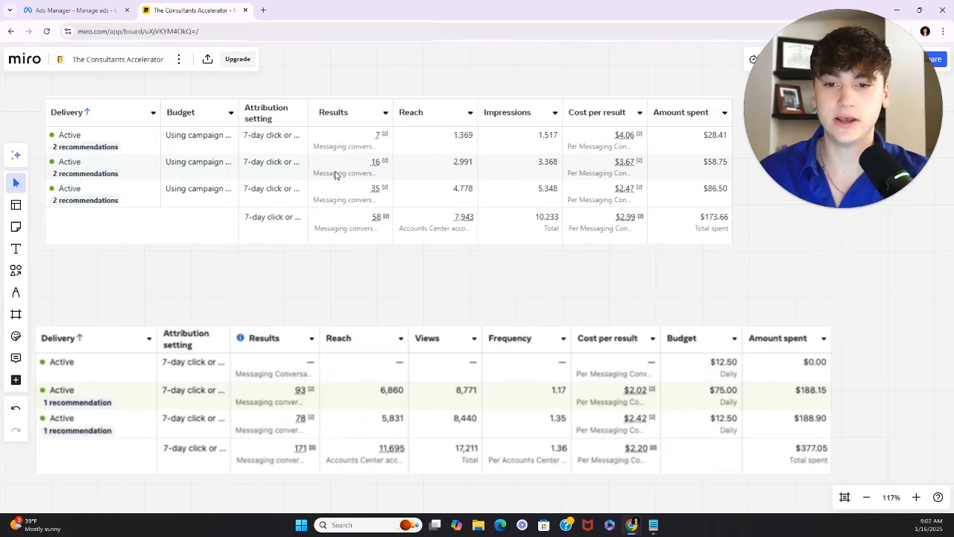
scroll(331, 175, "left", 2)
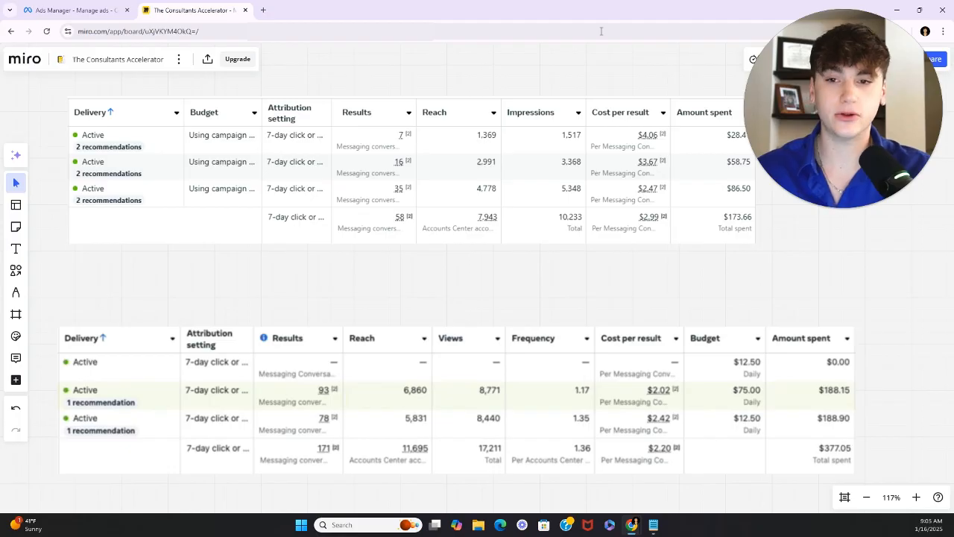
left_click(567, 168)
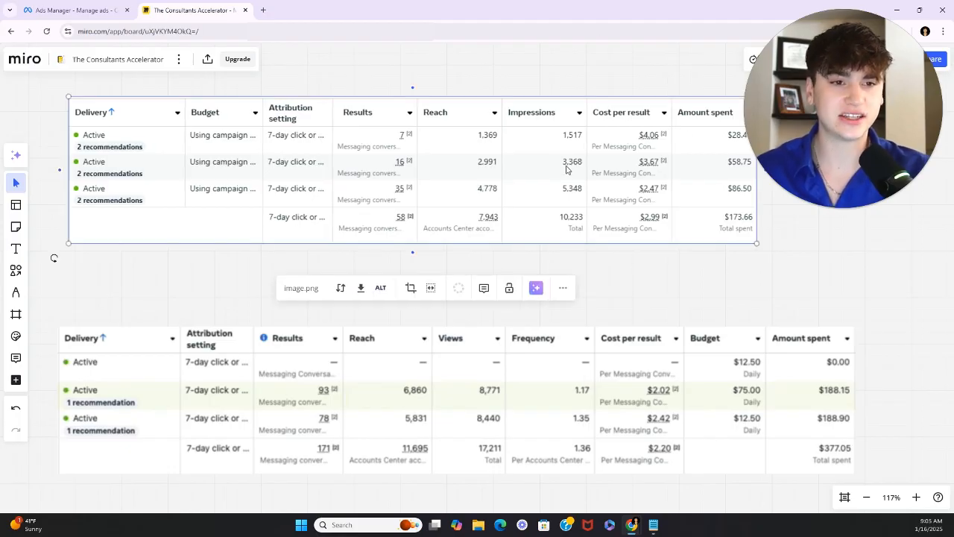
left_click(619, 366)
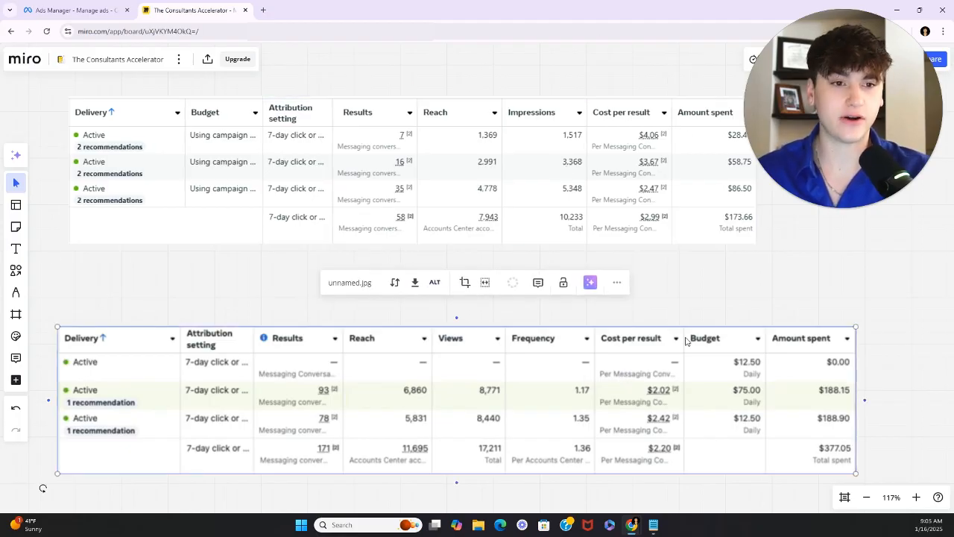
left_click(713, 301)
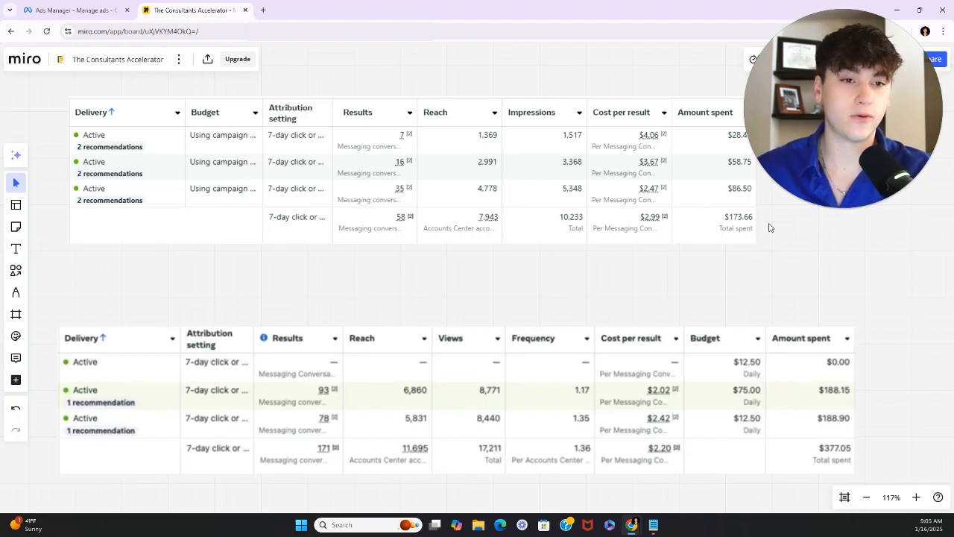
mouse_move(815, 174)
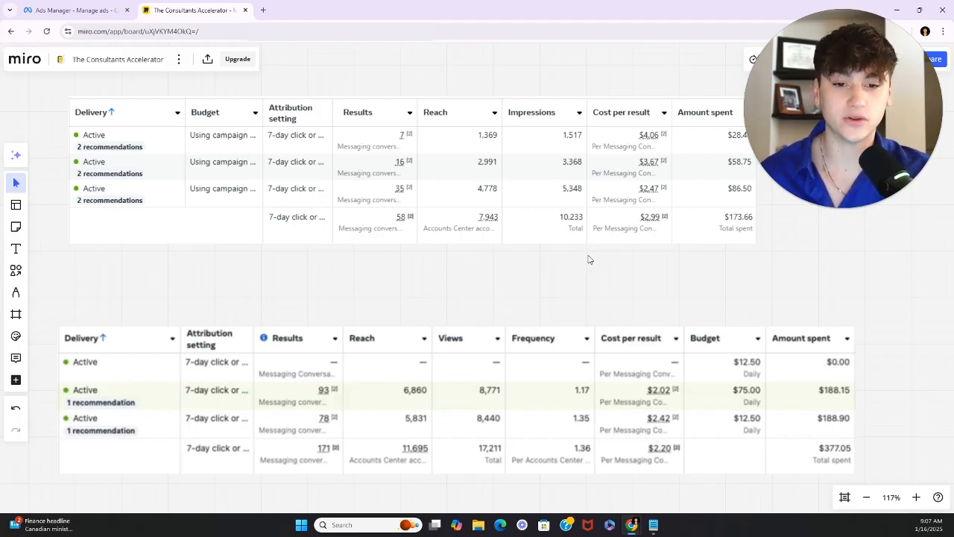
- Examine the board's screenshots on customizing report columns and the table of CPC, CTR, CPM and link clicks
scroll(585, 258, "down", 3)
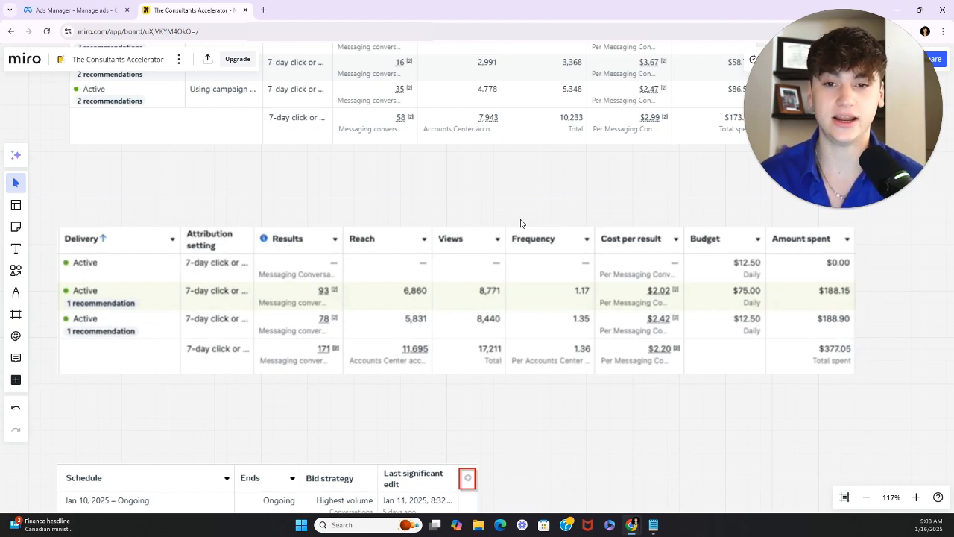
scroll(158, 398, "down", 5)
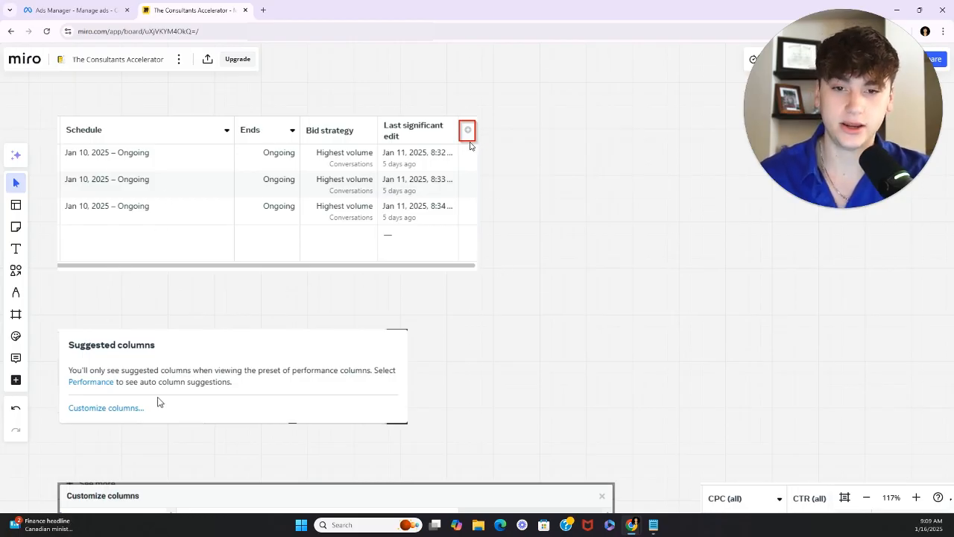
scroll(387, 258, "down", 3)
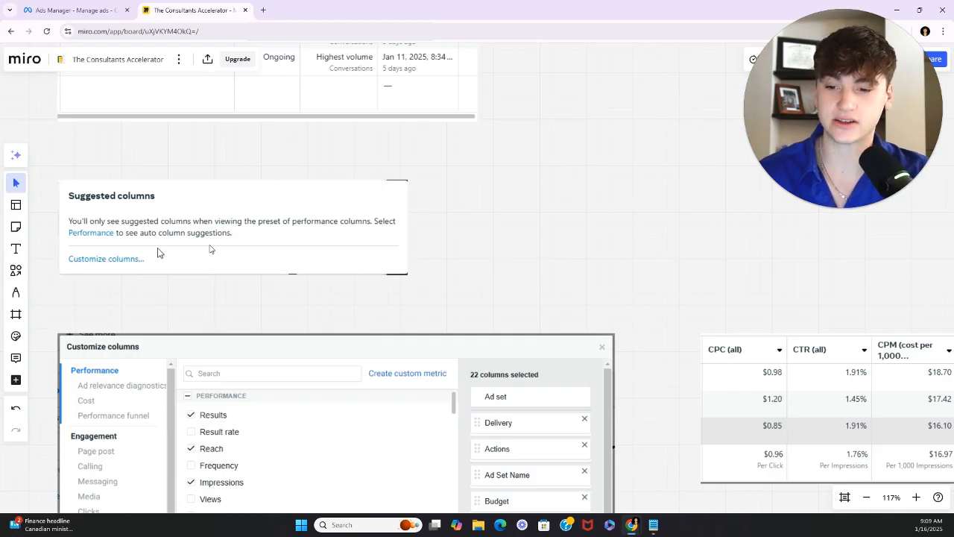
scroll(298, 283, "down", 5)
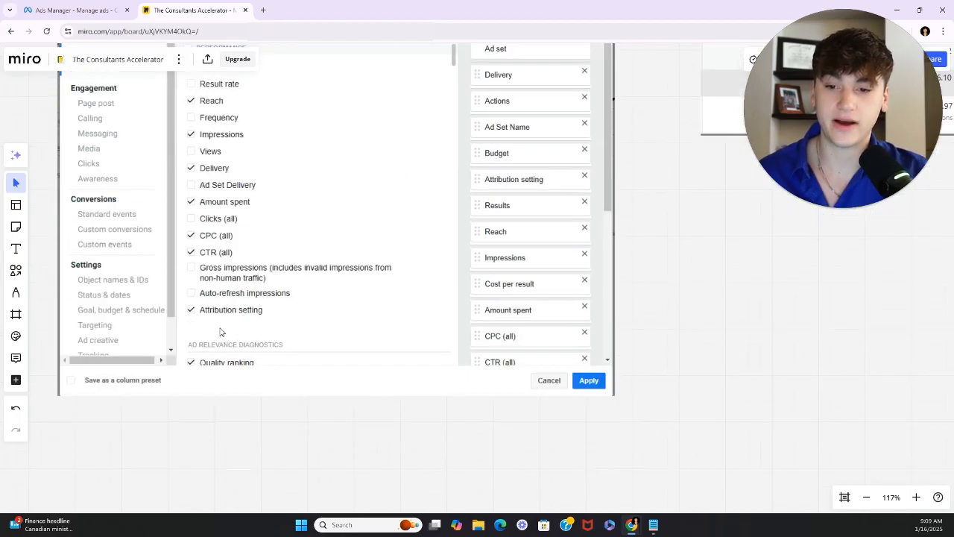
scroll(217, 336, "down", 2)
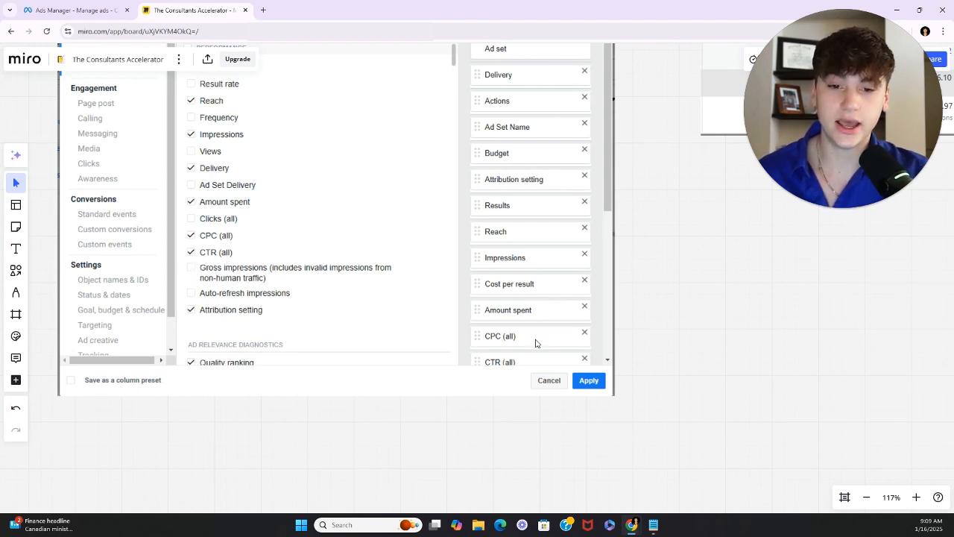
left_click(477, 363)
left_click(653, 319)
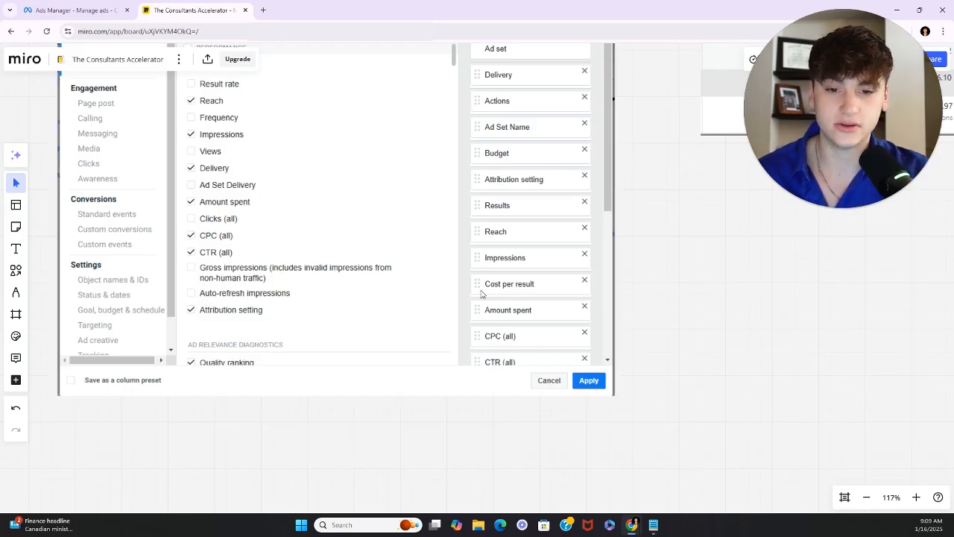
scroll(492, 249, "up", 2)
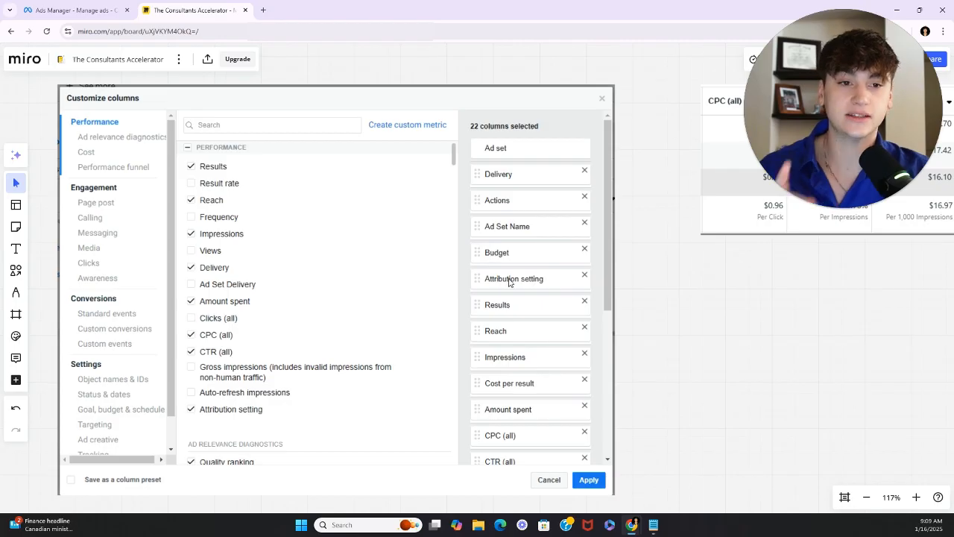
scroll(686, 284, "right", 5)
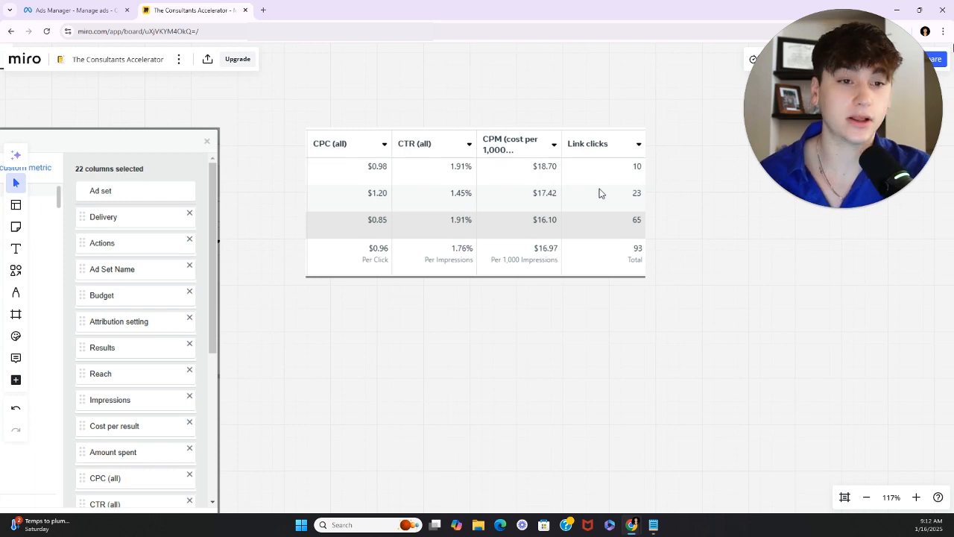
- Switch to Ads Manager and start a new custom audience in Audiences with the Instagram account as its source
key("ctrl+shift+Tab")
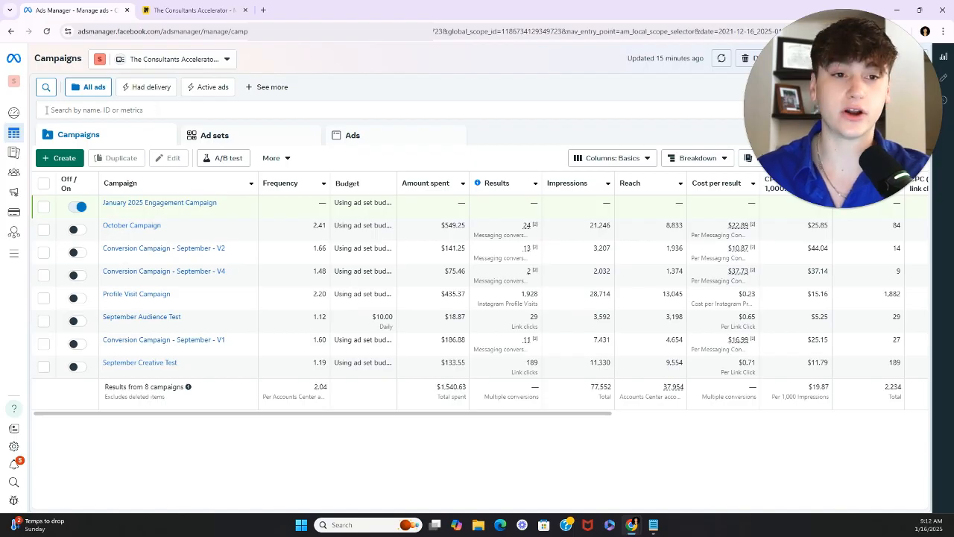
left_click(112, 176)
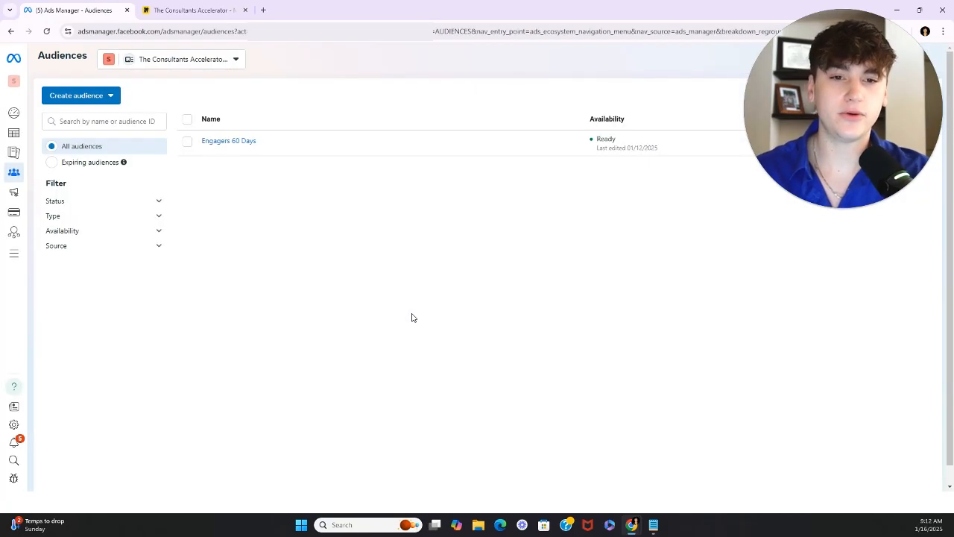
left_click(93, 97)
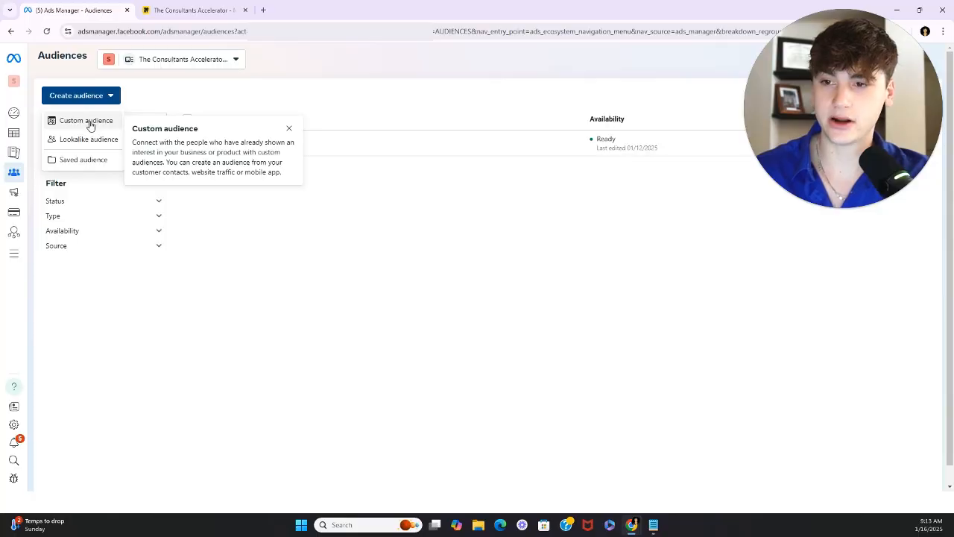
left_click(90, 123)
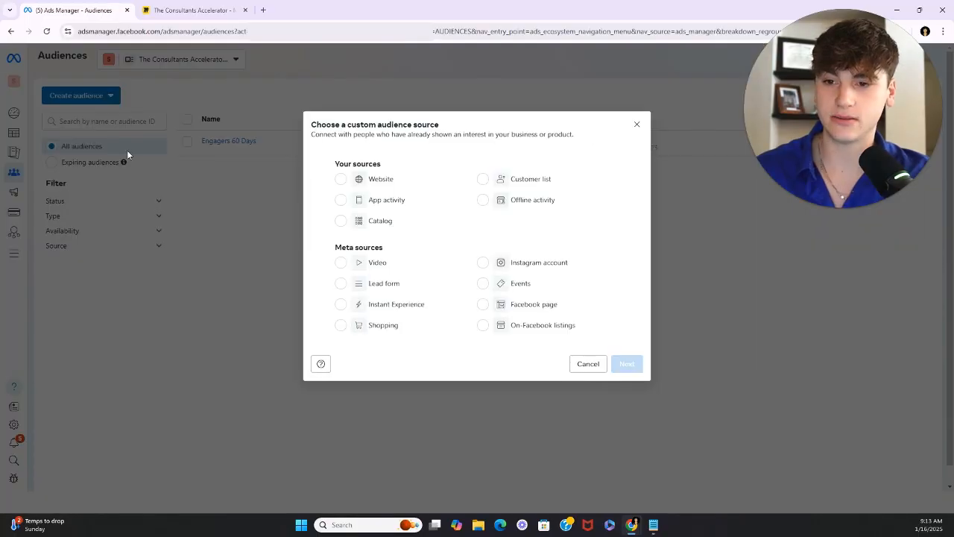
left_click(502, 263)
left_click(627, 365)
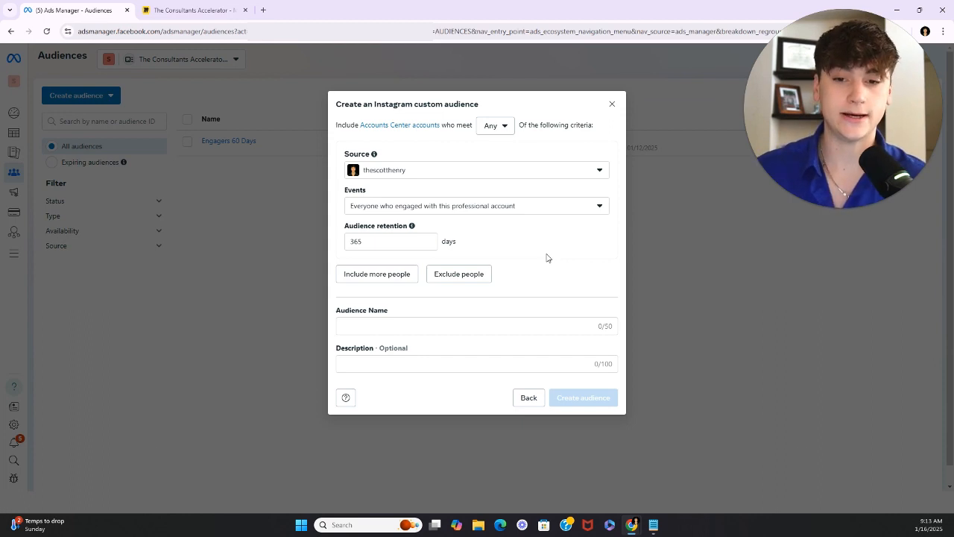
- Set the audience's event to accounts who engaged with any post or ad, with a retention of 30 days
left_click(601, 205)
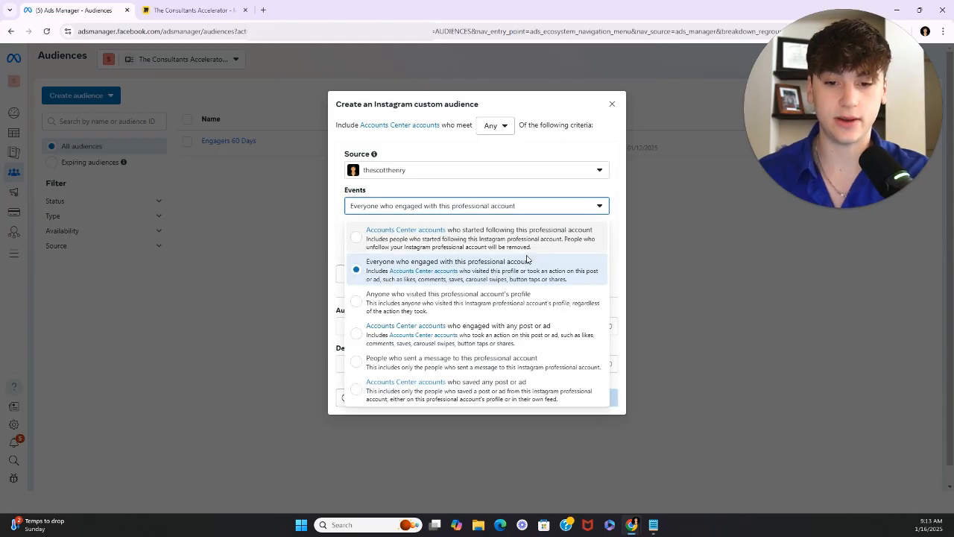
left_click(532, 339)
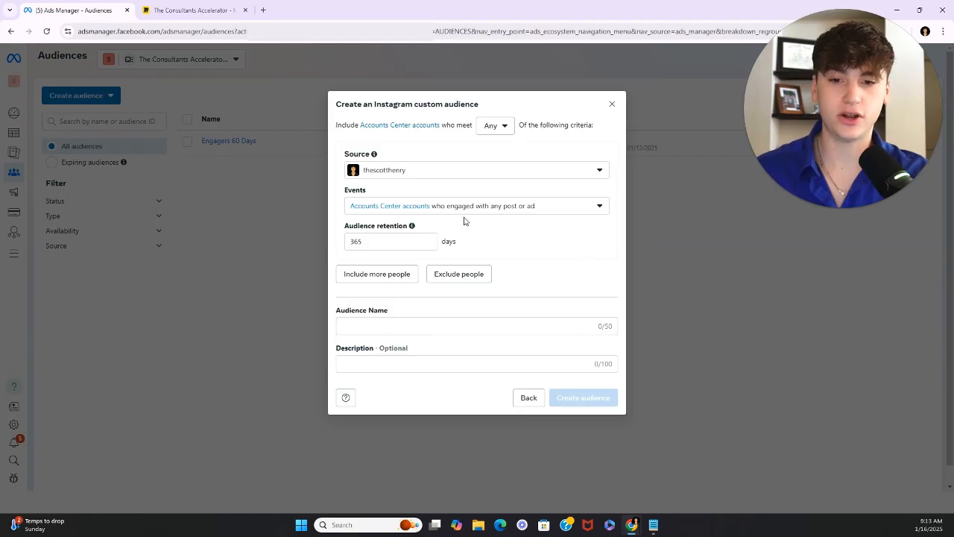
left_click(395, 241)
left_click_drag(345, 246, 488, 237)
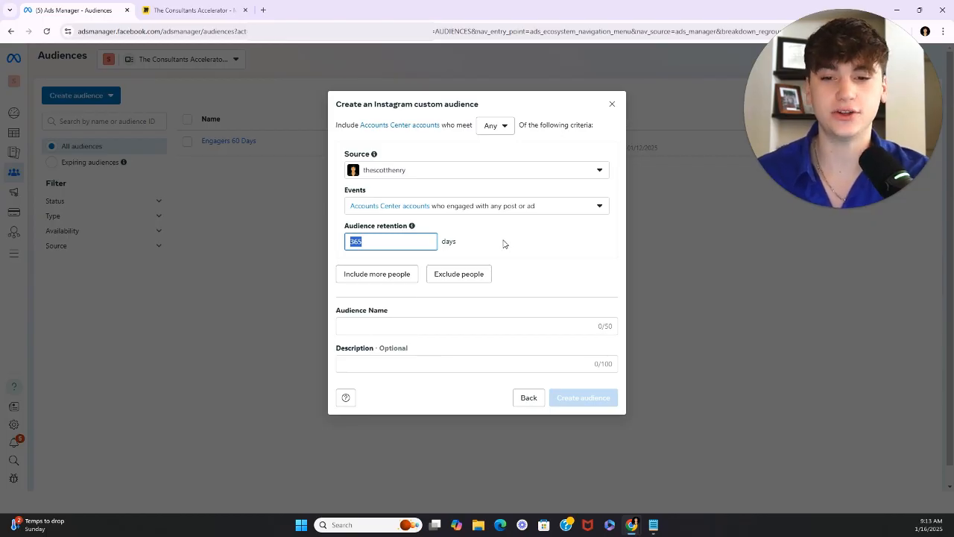
type("30")
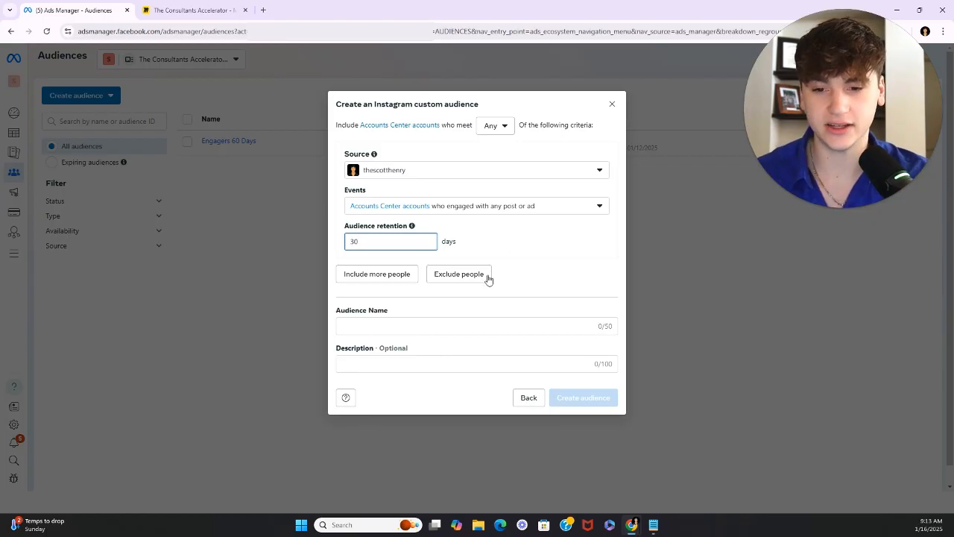
- Name the audience "30 Day Engagers" and create it
left_click(506, 324)
type("30 Day Engag")
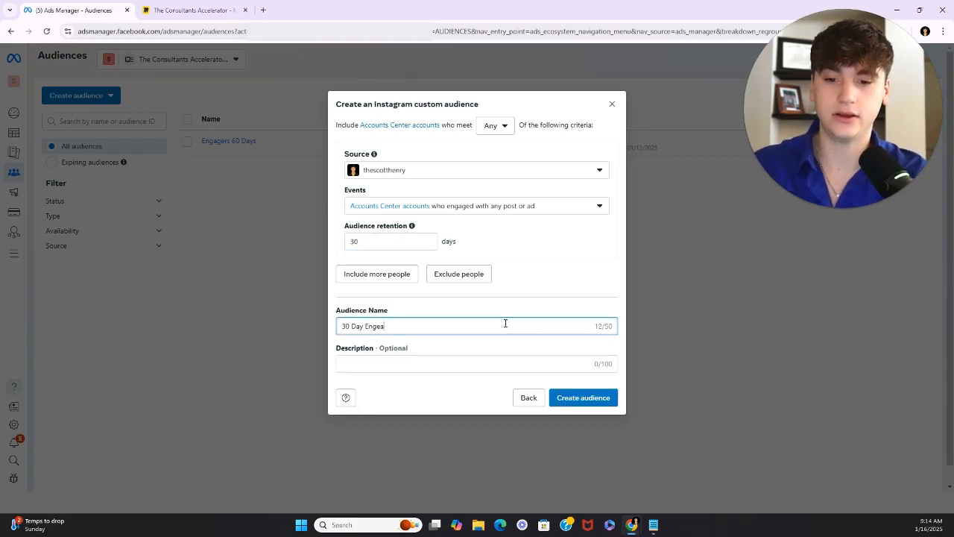
key("BackSpace")
key("BackSpace")
type("agers")
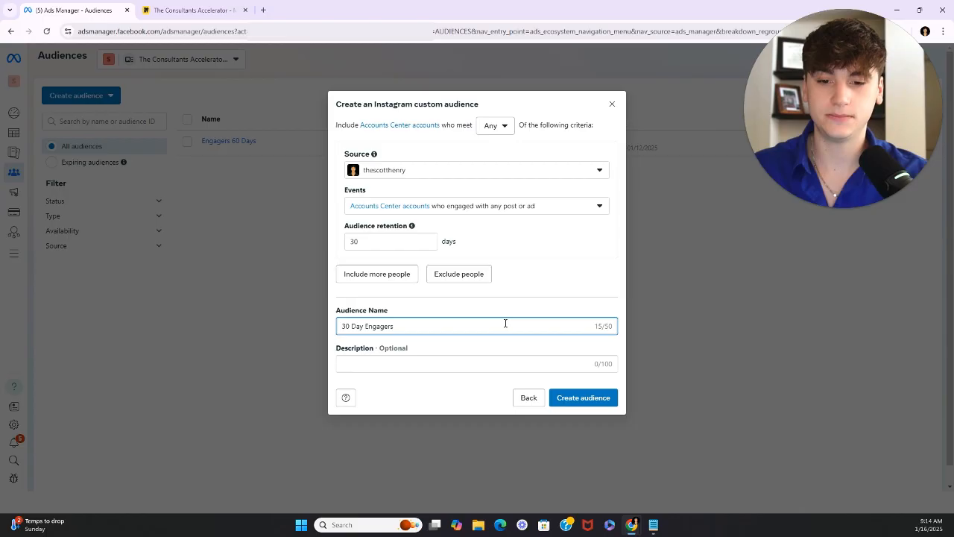
left_click(564, 401)
- Create a new auction campaign with the Engagement objective, using the manual engagement campaign setup
mouse_move(22, 102)
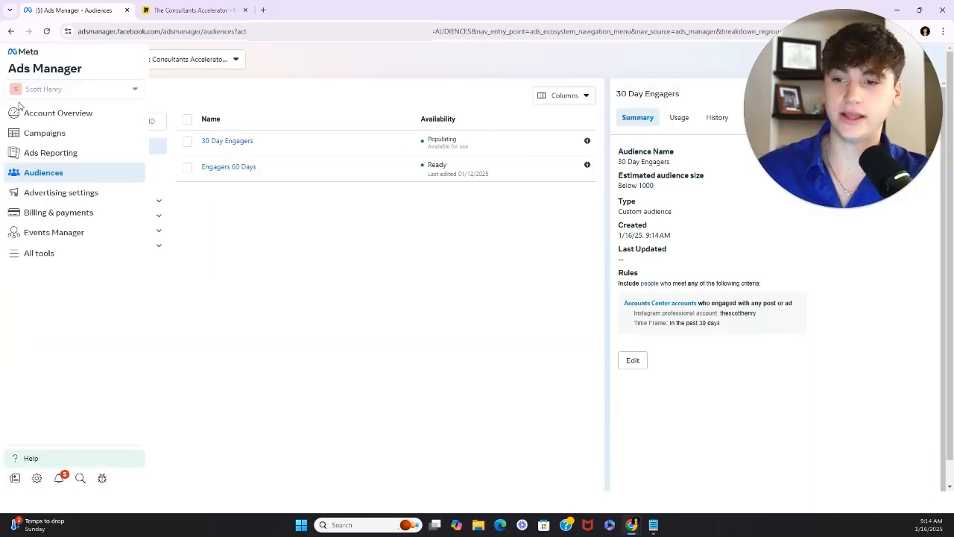
left_click(66, 138)
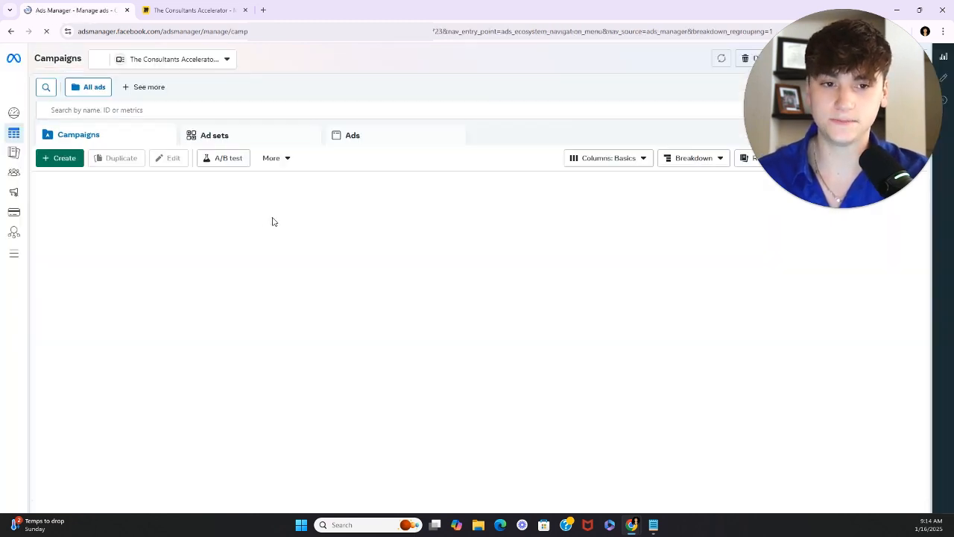
left_click(70, 161)
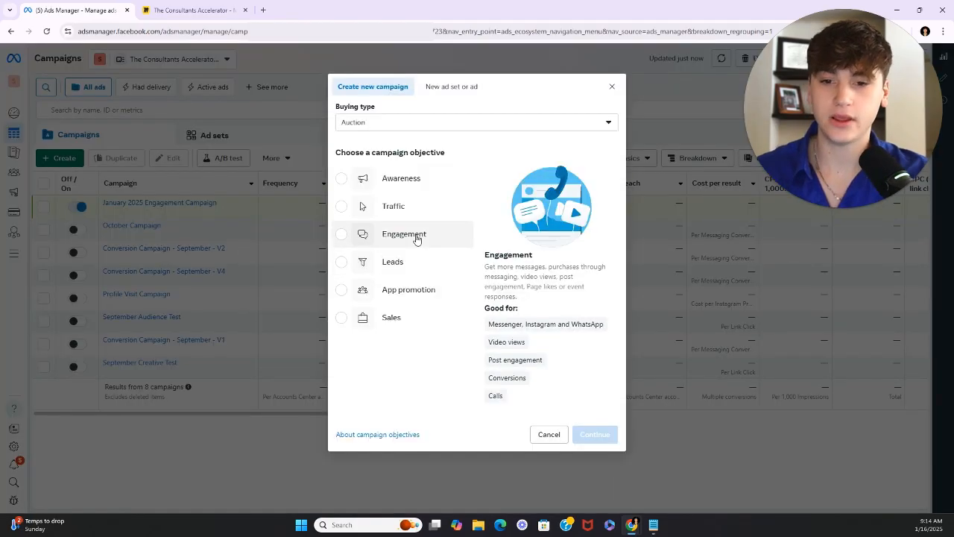
left_click(416, 237)
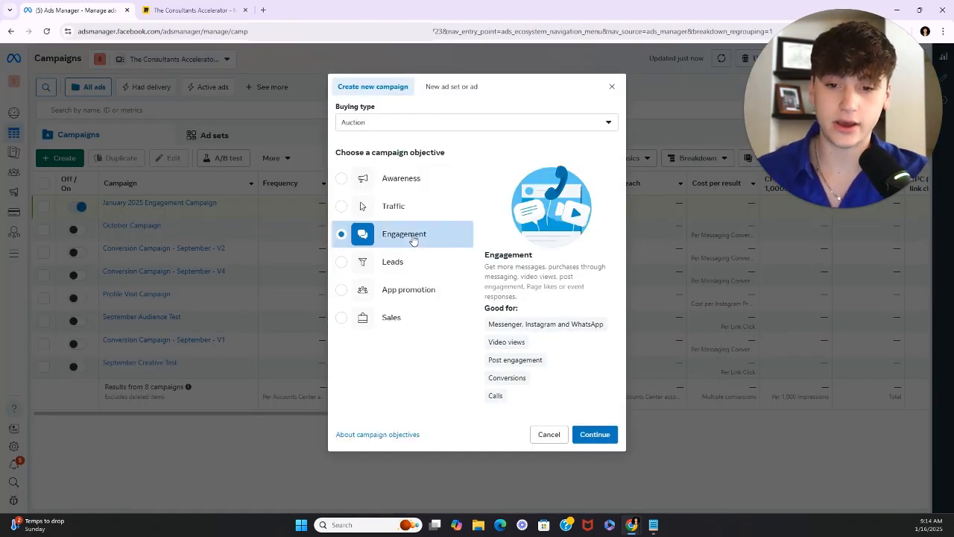
left_click(594, 437)
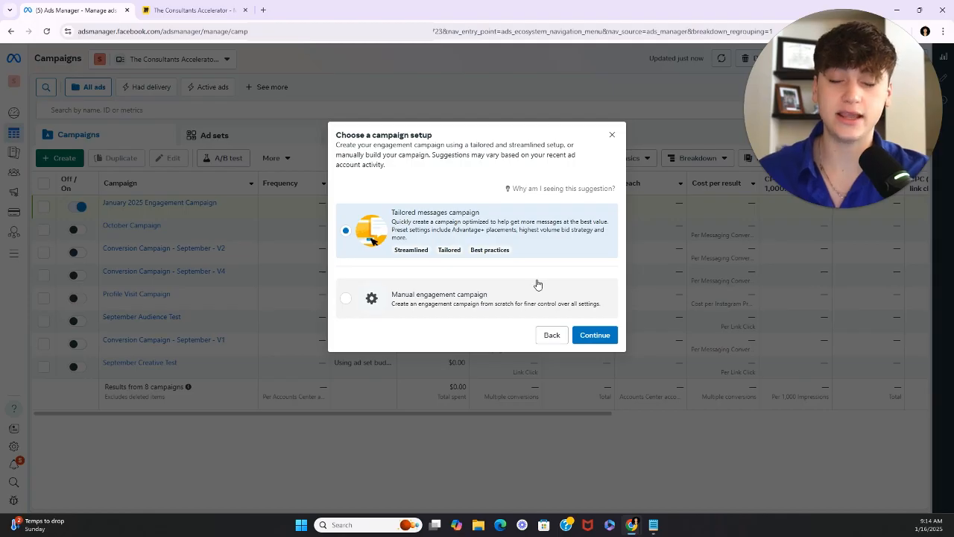
left_click(524, 316)
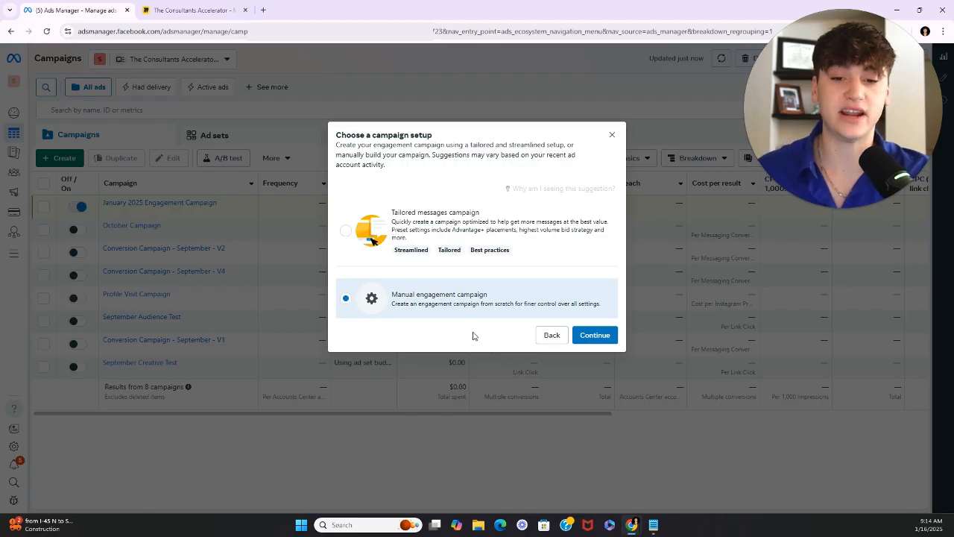
left_click(590, 336)
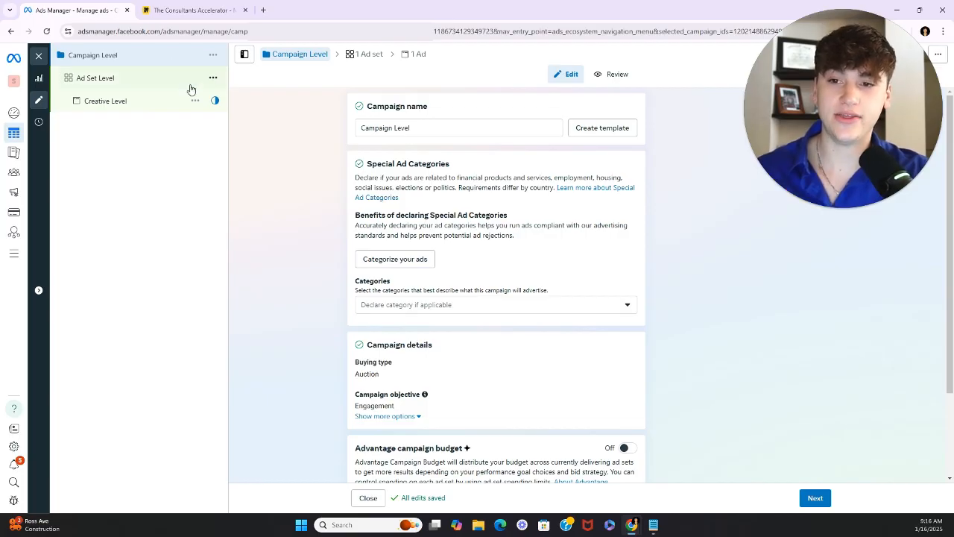
- Duplicate the ad set within its original campaign as a single copy, keeping existing reactions, comments and shares on new ads
left_click(214, 78)
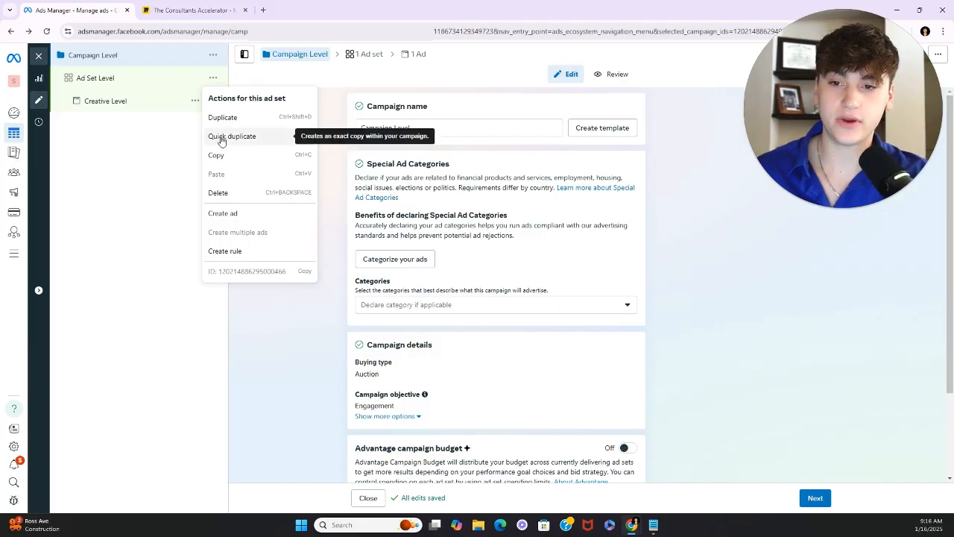
left_click(249, 119)
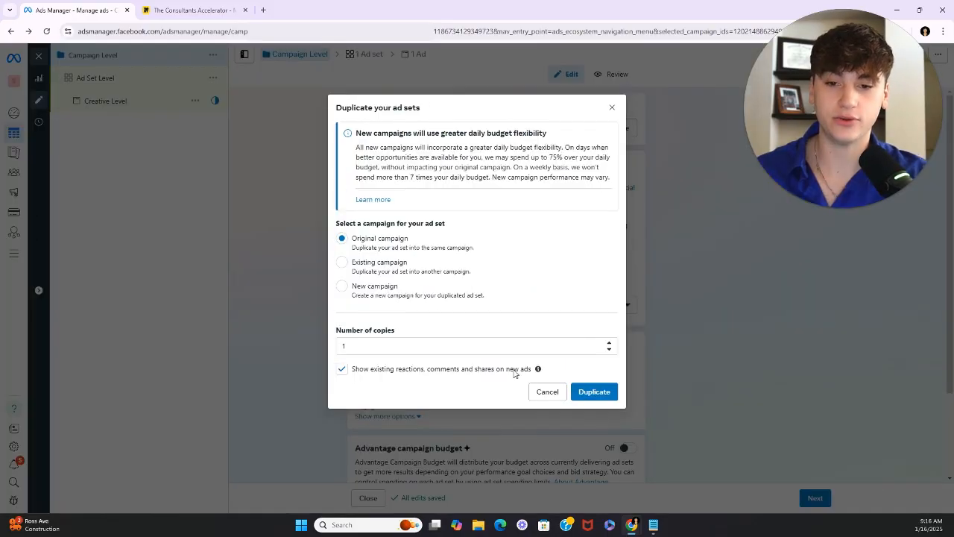
left_click(589, 393)
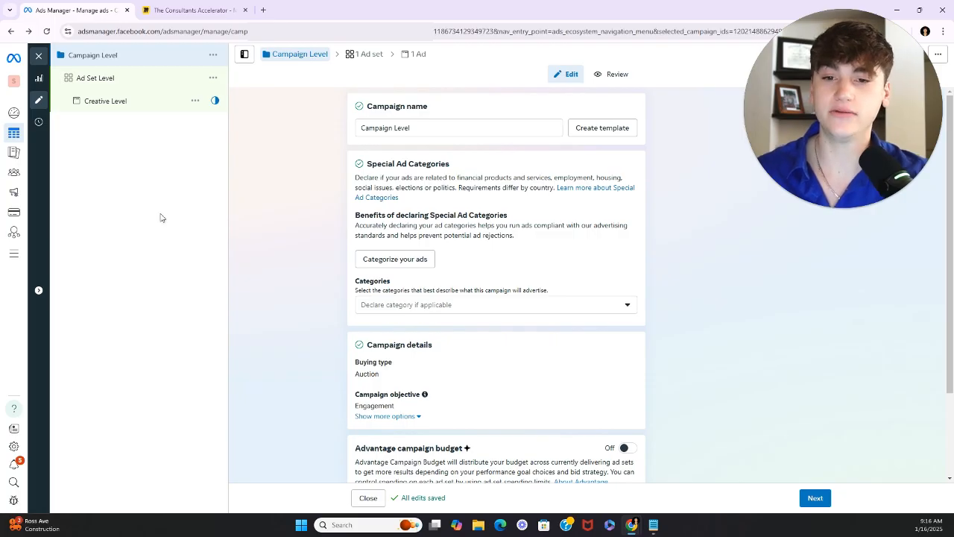
left_click(214, 78)
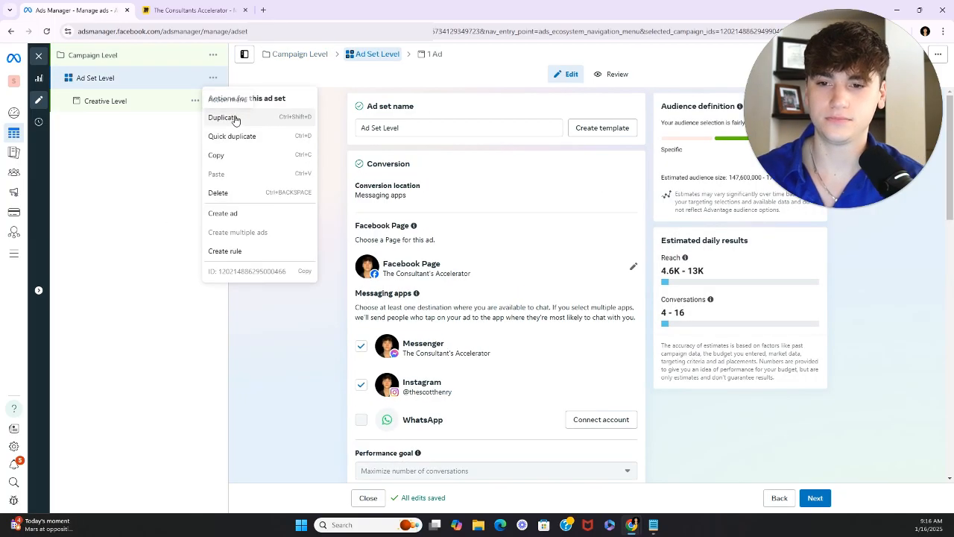
left_click(234, 121)
left_click(595, 391)
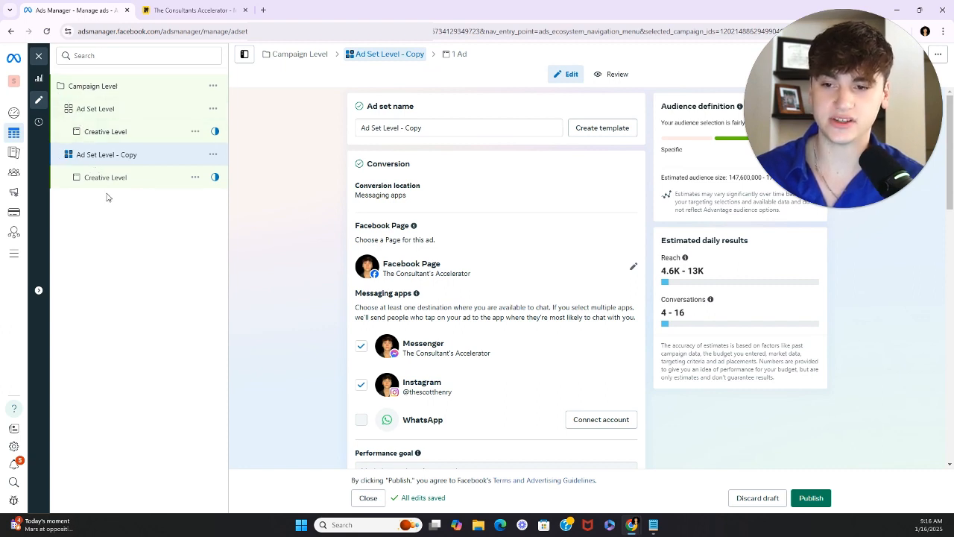
- Delete the duplicated ad set from the campaign
left_click(213, 154)
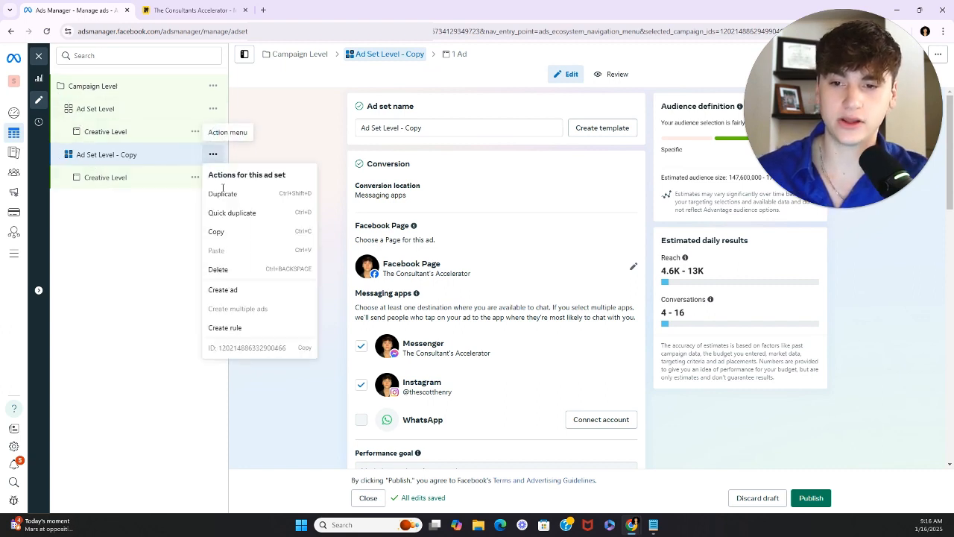
left_click(220, 270)
left_click(559, 219)
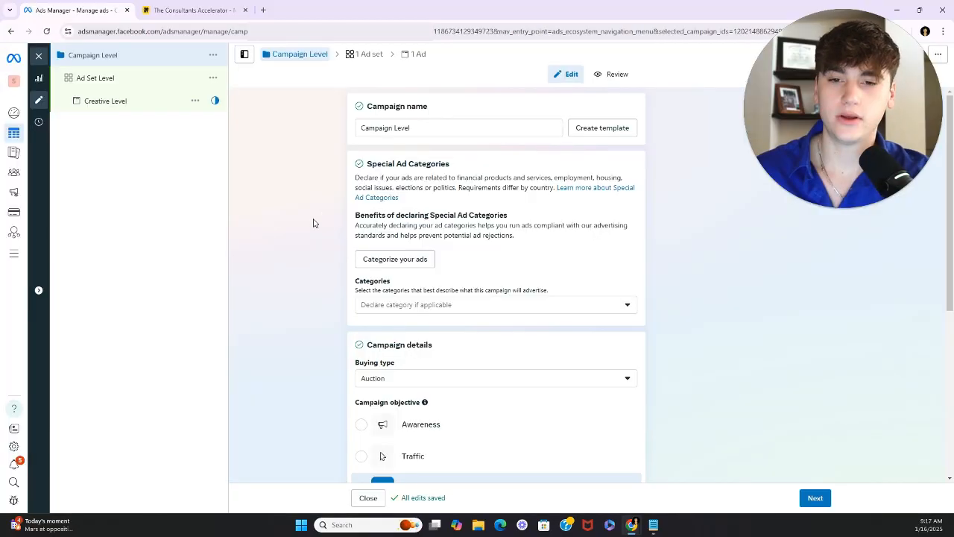
- Review the campaign-level settings and open the ad set's budget and schedule settings
scroll(304, 257, "down", 3)
scroll(304, 257, "down", 1)
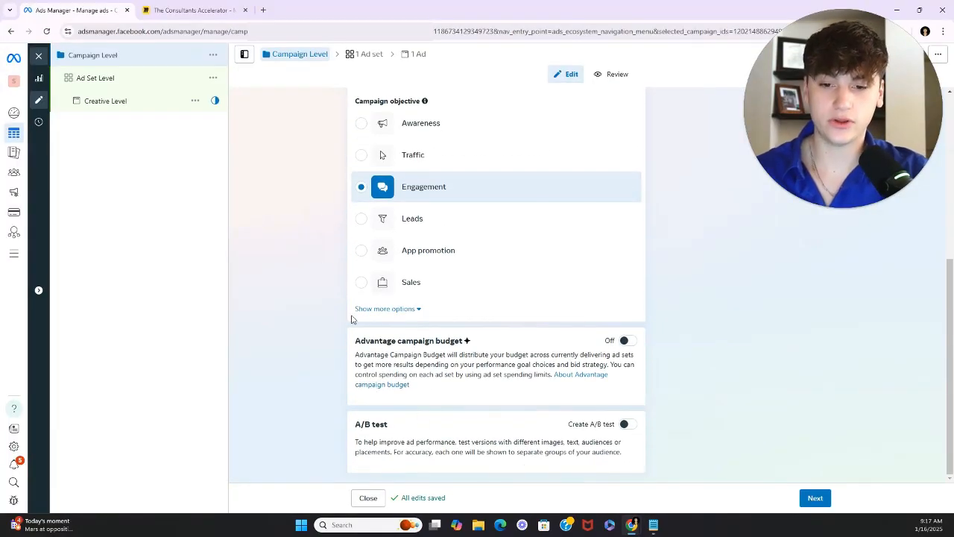
scroll(328, 284, "up", 3)
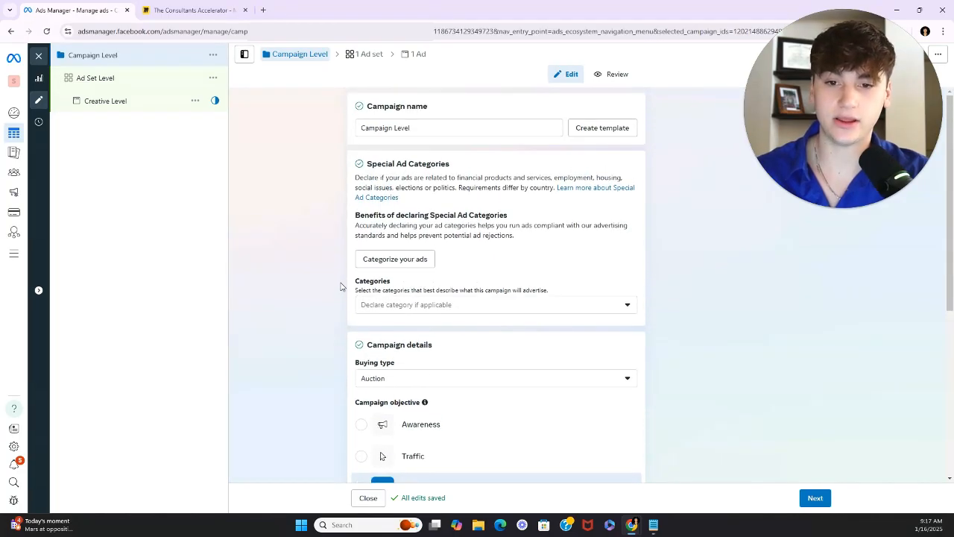
scroll(339, 278, "down", 3)
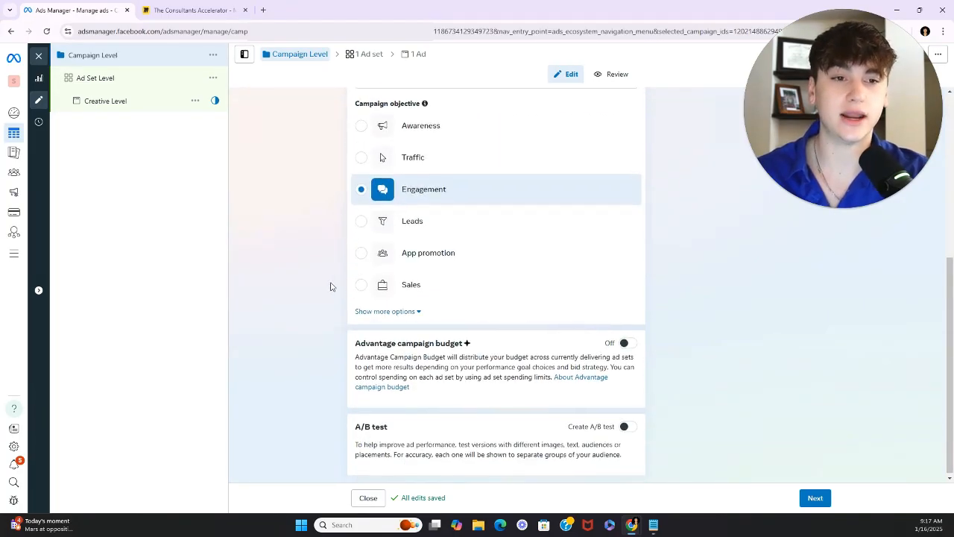
left_click(141, 79)
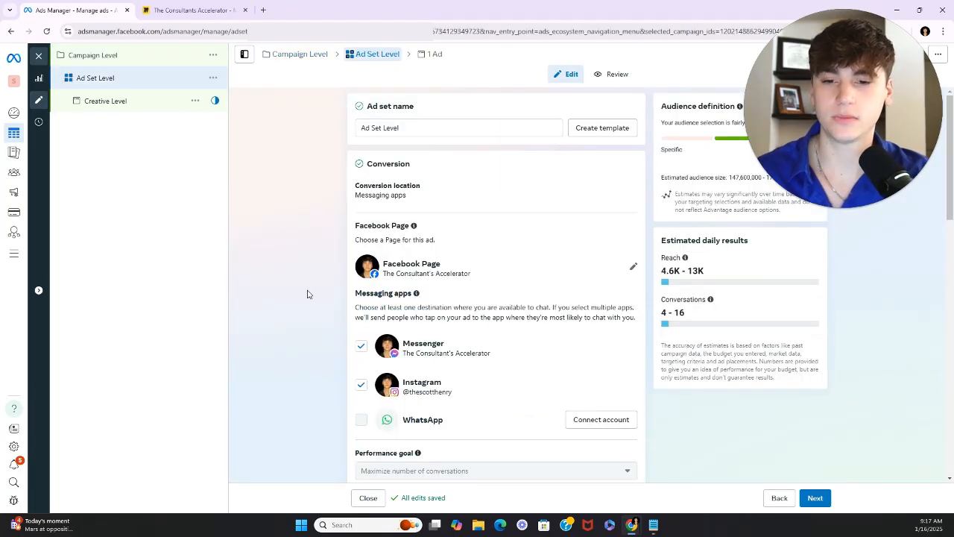
scroll(308, 298, "down", 3)
scroll(306, 309, "down", 3)
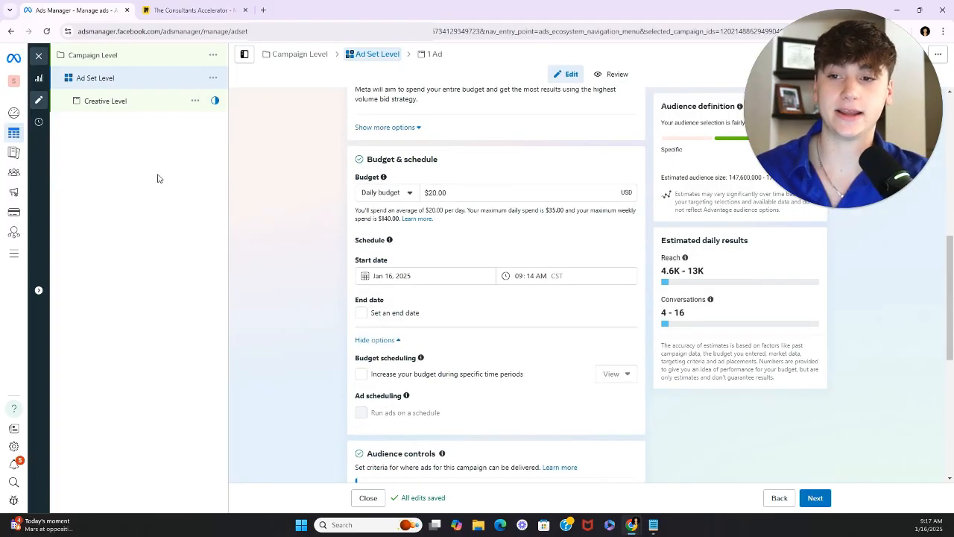
- Set the ad set's daily budget to $50
left_click(452, 192)
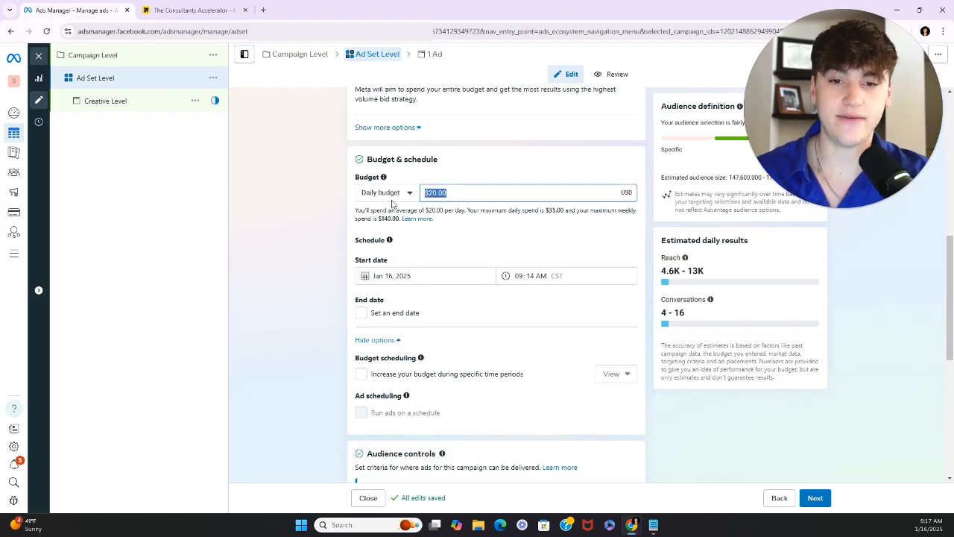
key("Right")
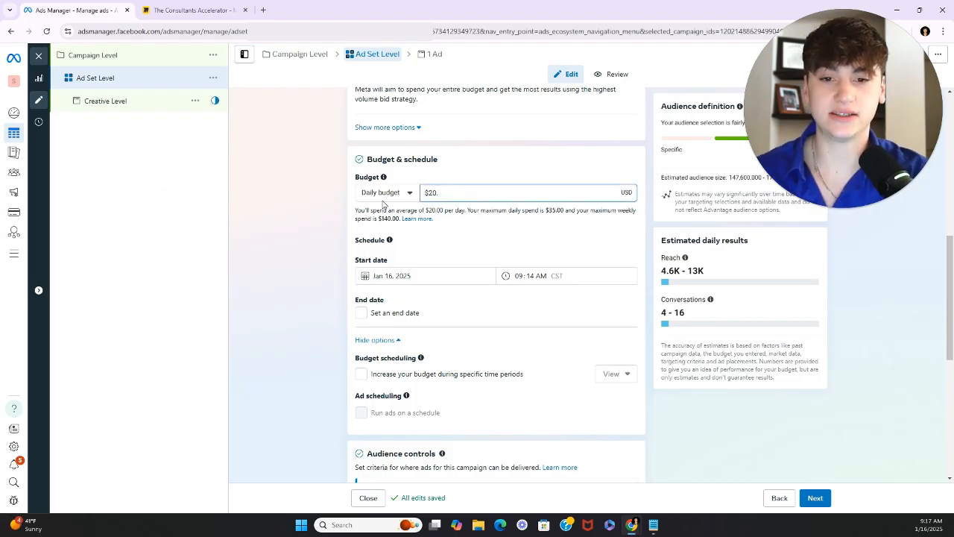
key("BackSpace")
type("50")
left_click(334, 220)
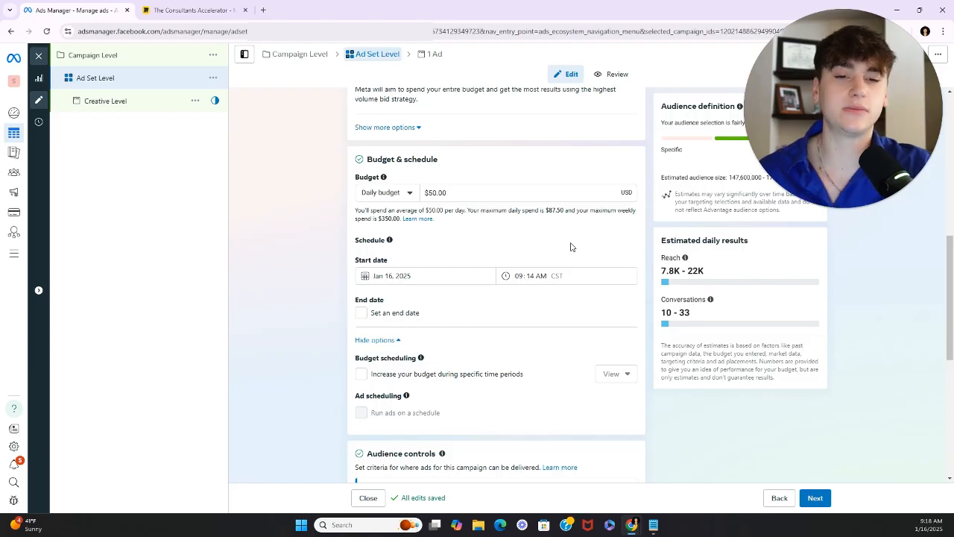
- Deselect Messenger in the ad set's messaging apps, leaving Instagram as the only destination
scroll(571, 246, "up", 8)
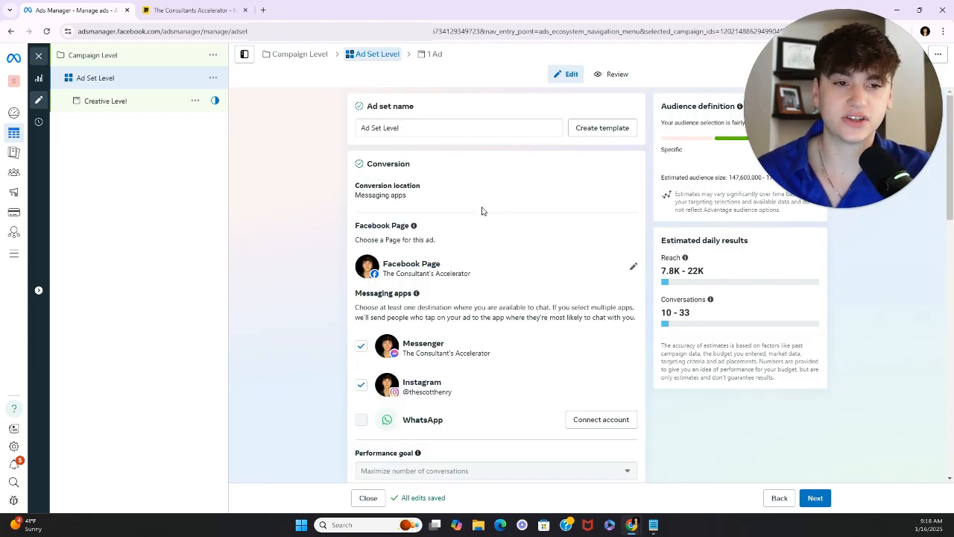
scroll(380, 246, "down", 2)
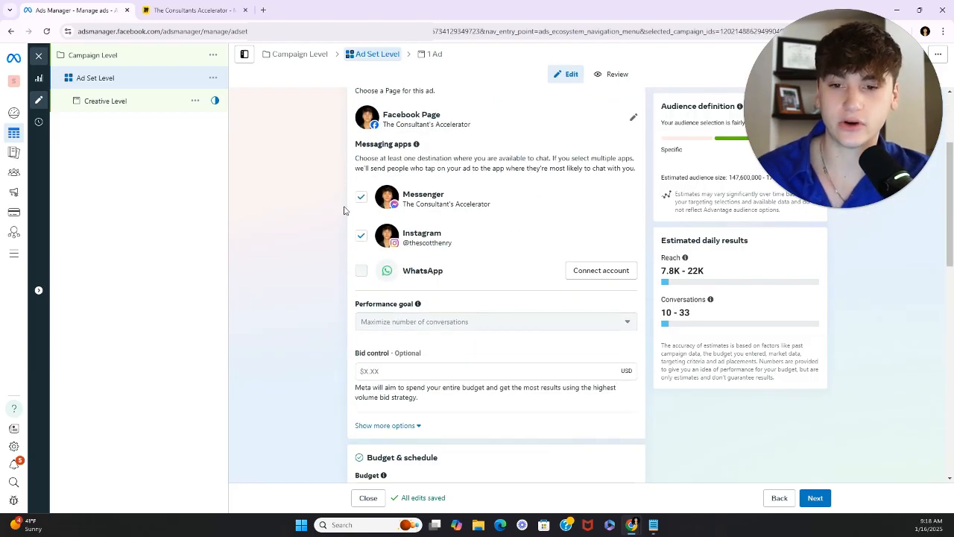
left_click(362, 197)
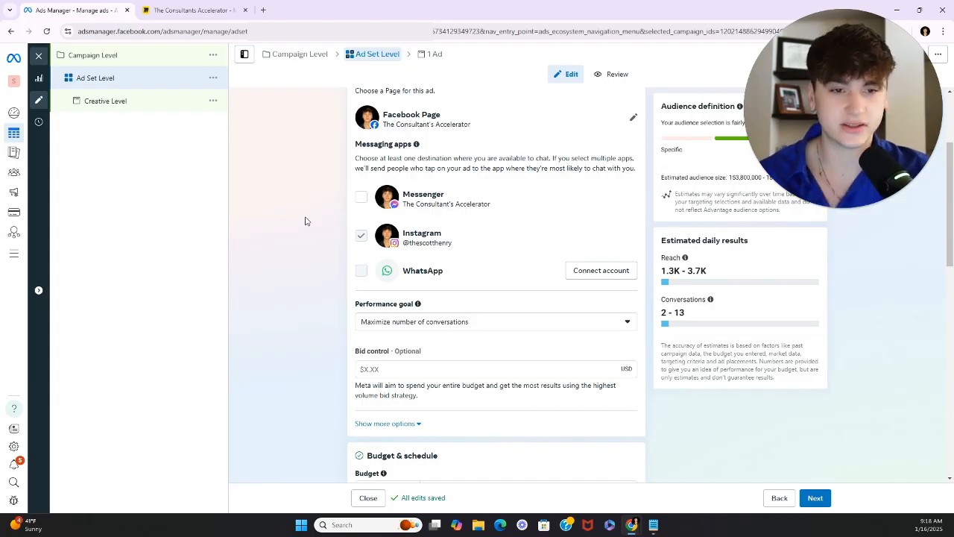
- Enter $50 again as the ad set's daily budget
scroll(305, 220, "down", 5)
left_click(457, 141)
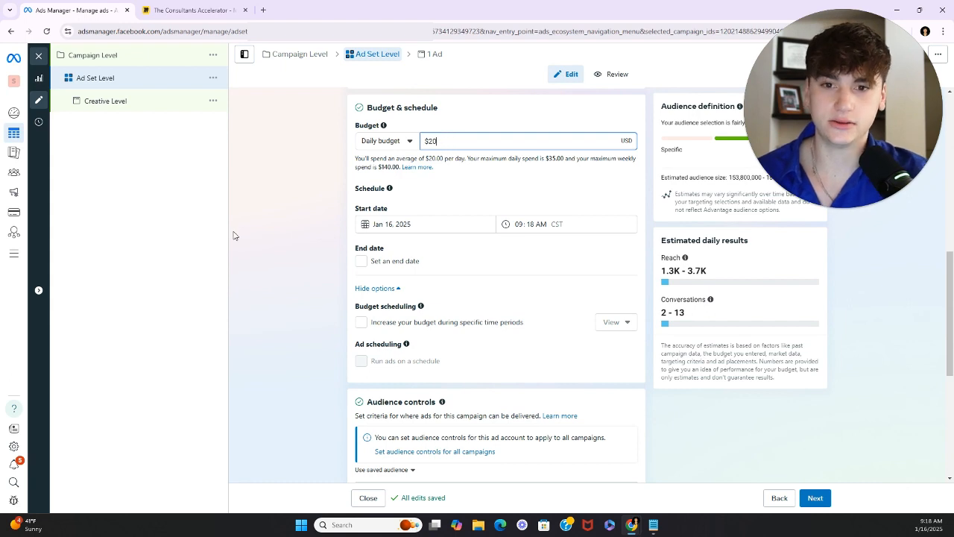
key("BackSpace")
key("BackSpace")
type("50")
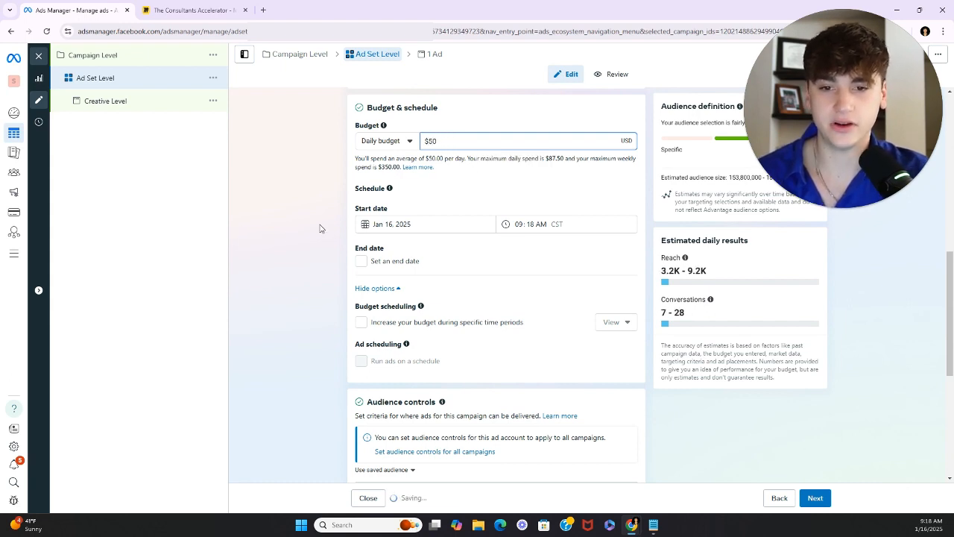
left_click(319, 226)
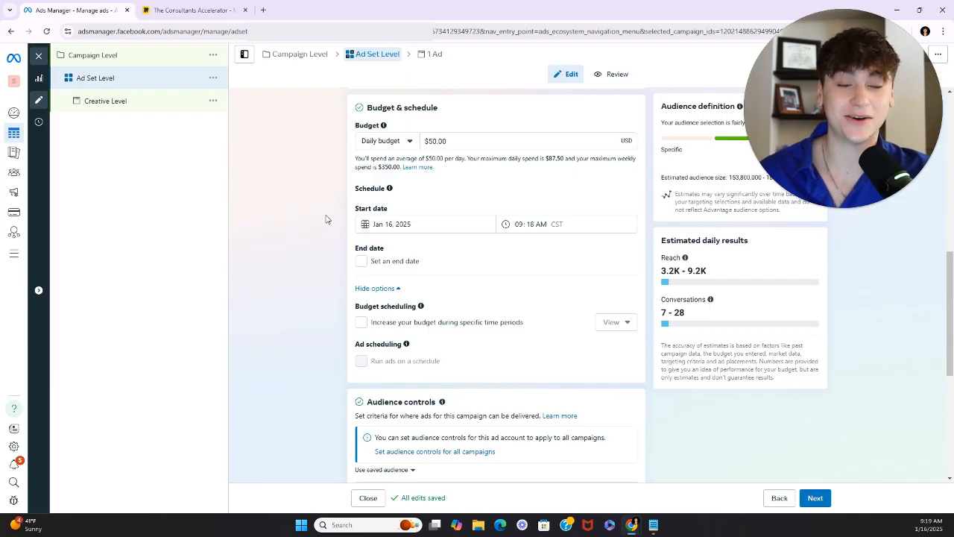
- Switch the ad set from Advantage+ audience to the original audience options and confirm using the original audience
scroll(326, 219, "down", 2)
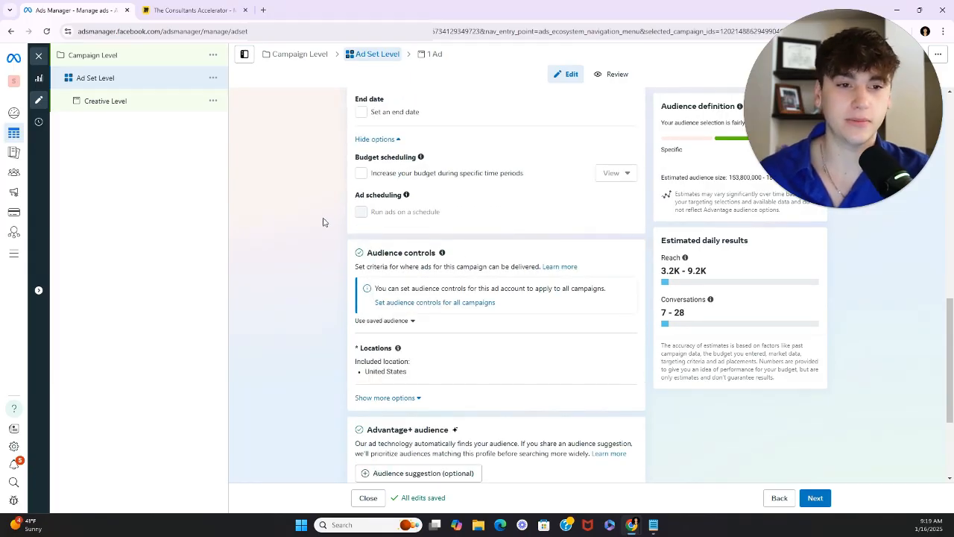
scroll(323, 222, "down", 1)
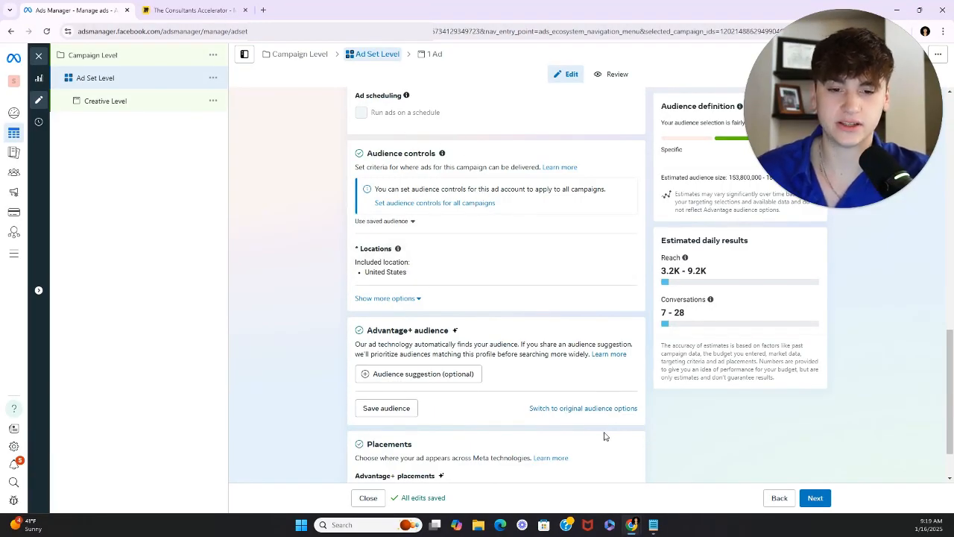
scroll(566, 403, "down", 1)
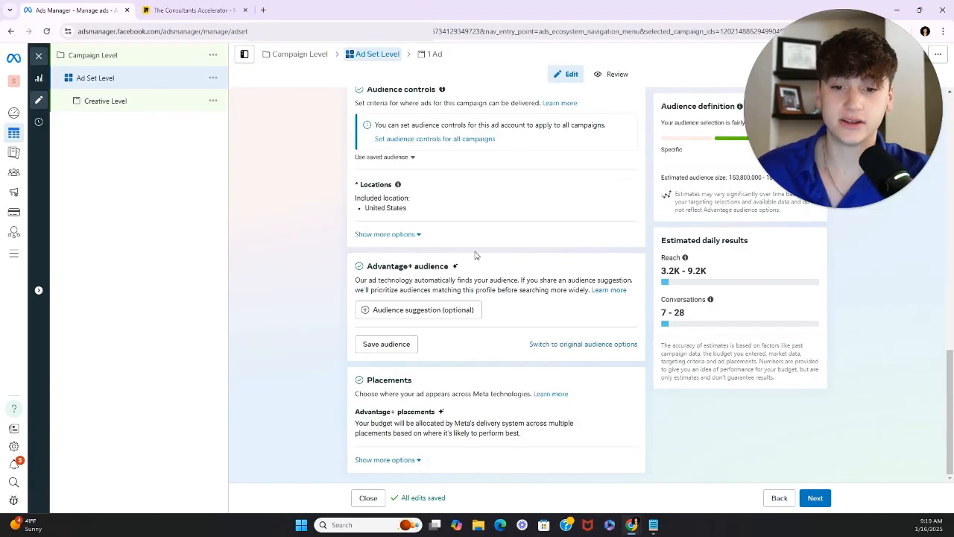
left_click(591, 346)
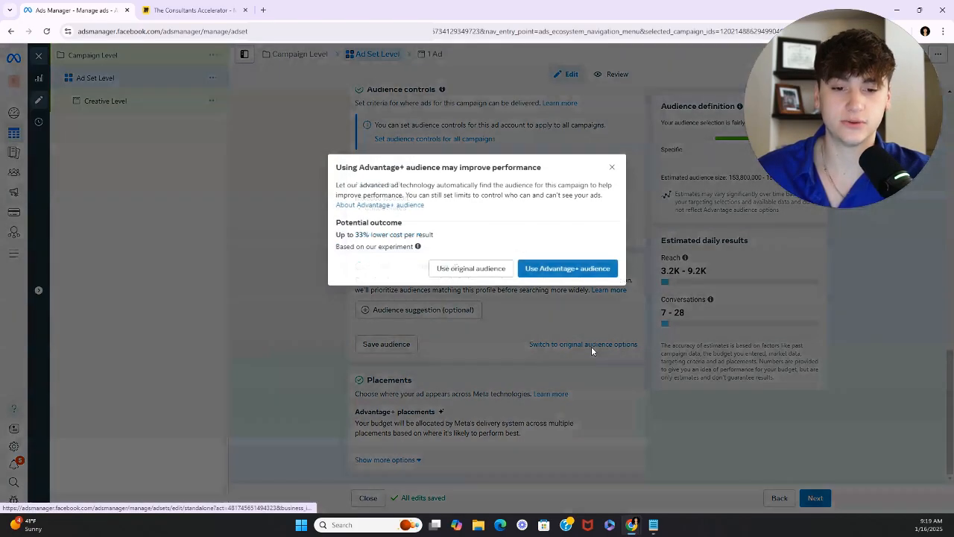
left_click(492, 270)
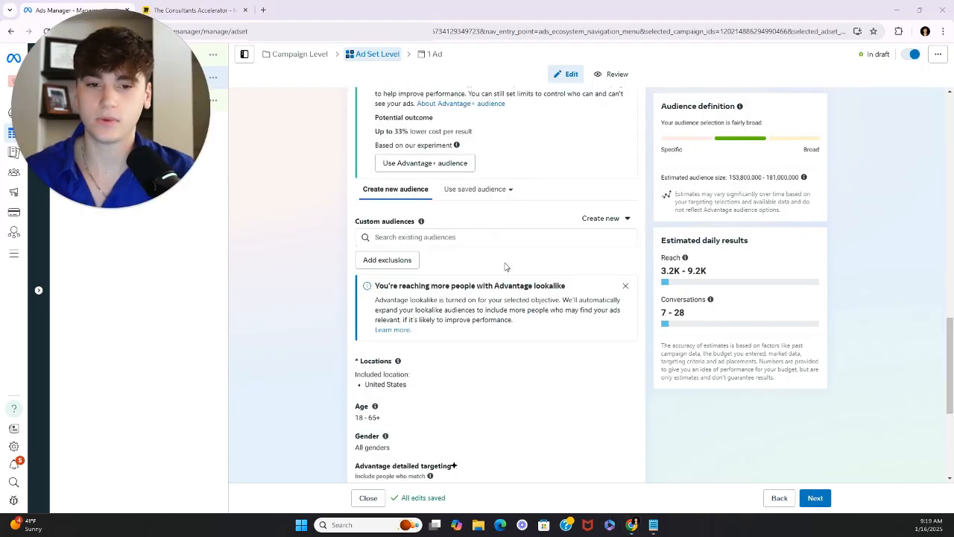
- Examine the ad set's estimated audience size in the audience definition
scroll(628, 222, "up", 1)
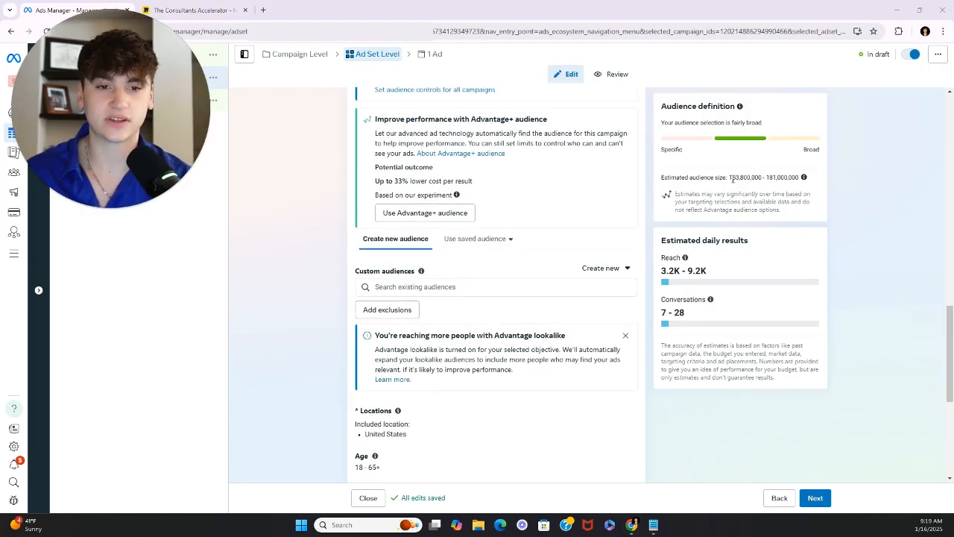
left_click_drag(729, 178, 803, 181)
mouse_move(803, 181)
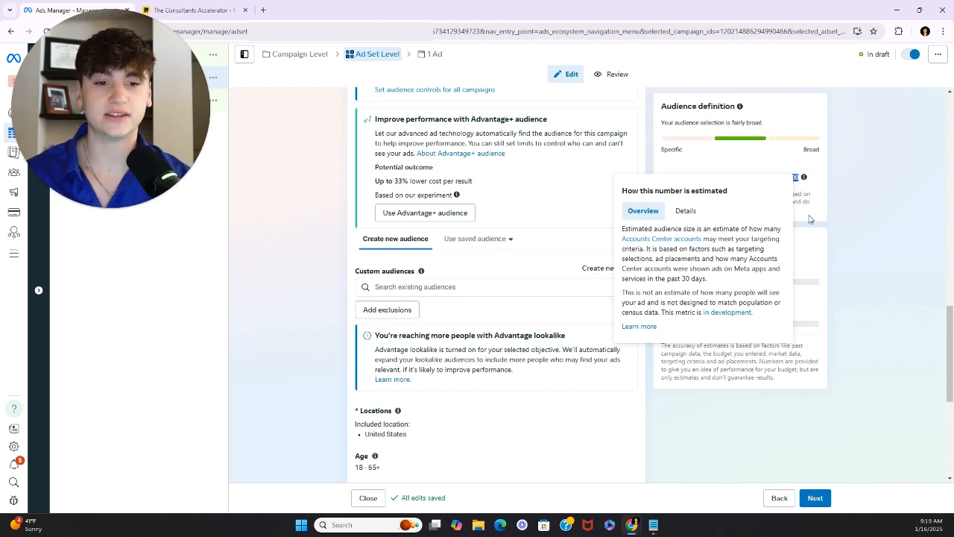
left_click(860, 211)
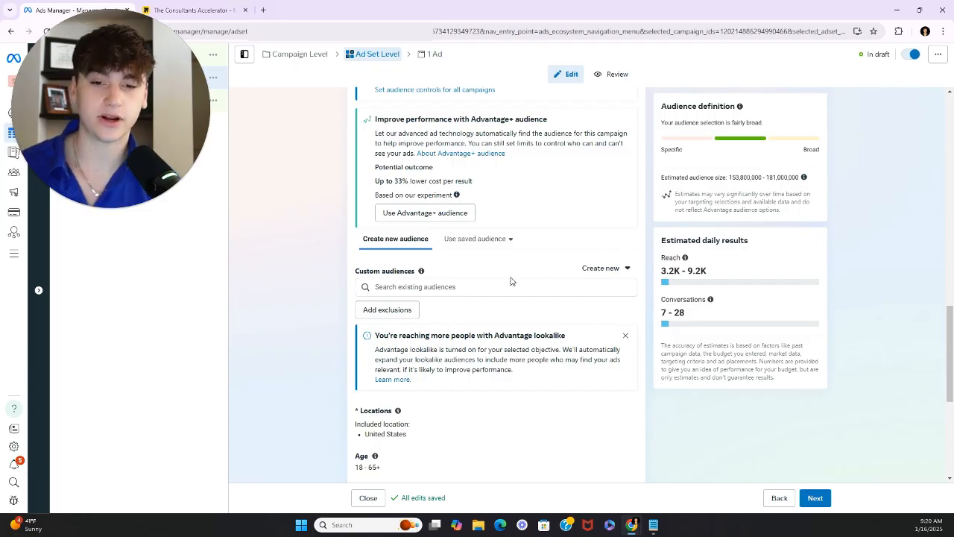
- Include the "30 Day Engagers" custom audience in the ad set's targeting, and remove it again
left_click(432, 292)
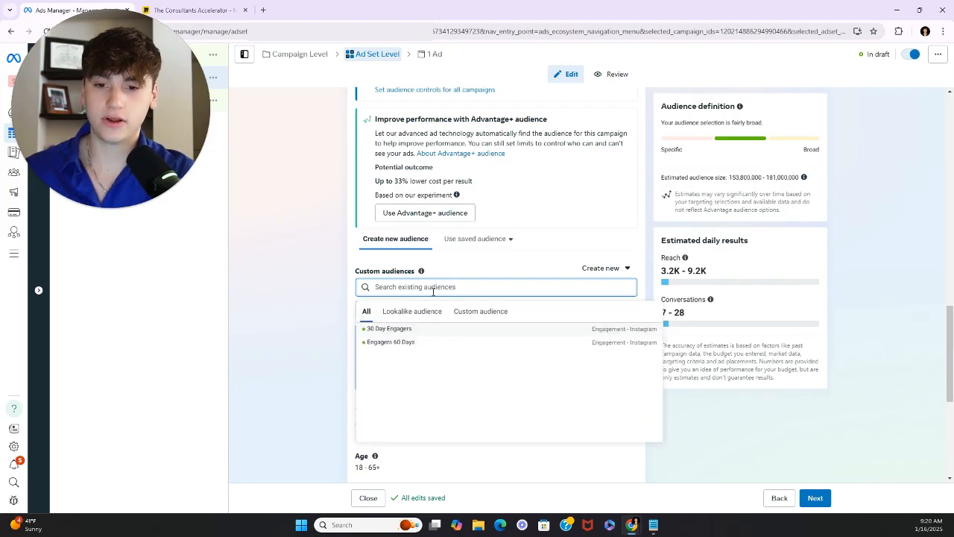
left_click(402, 333)
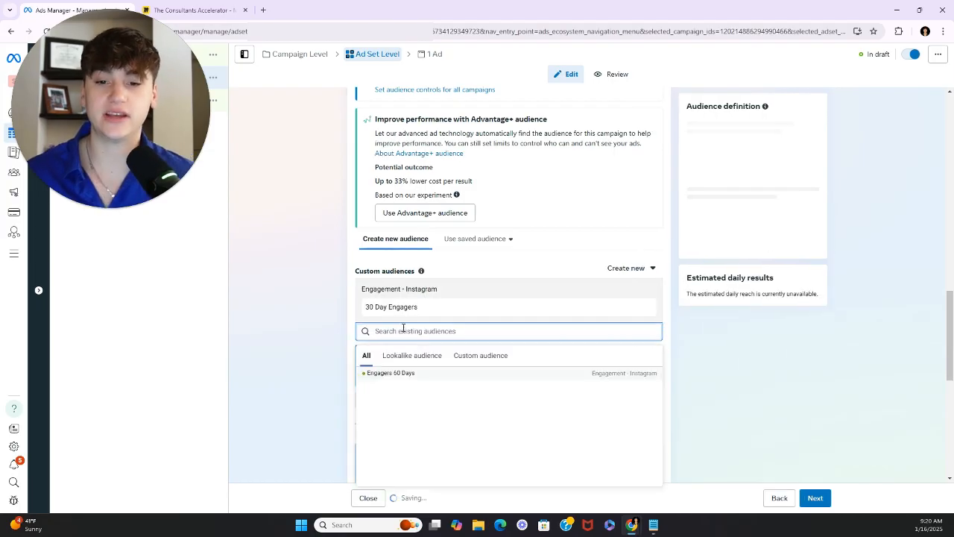
left_click(310, 298)
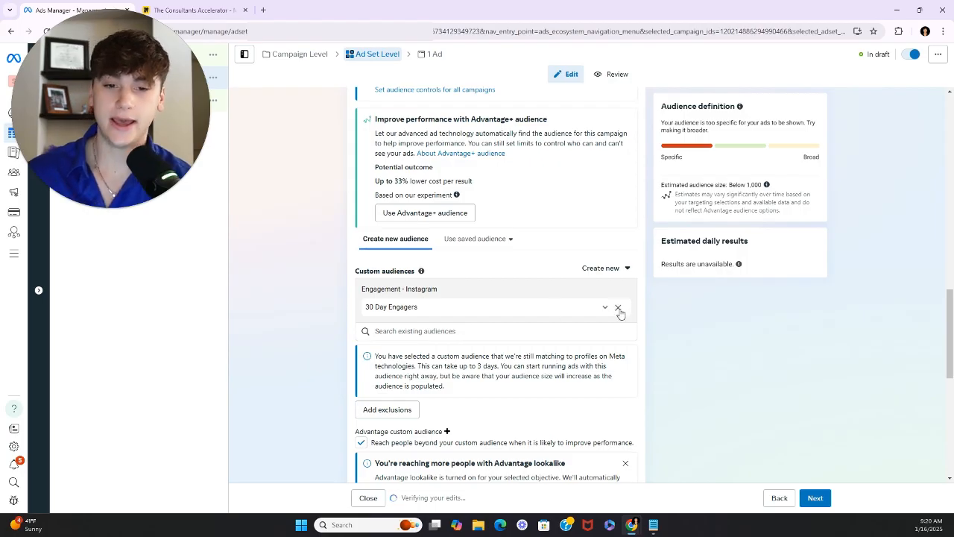
left_click(618, 307)
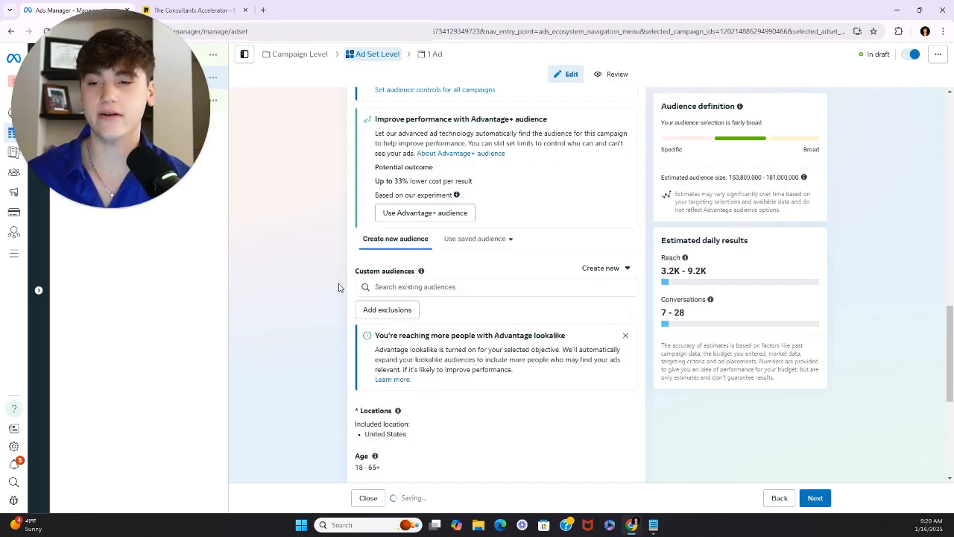
- Add an exclusion for the "30 Day Engagers" custom audience to the ad set's targeting
left_click(376, 314)
left_click(387, 335)
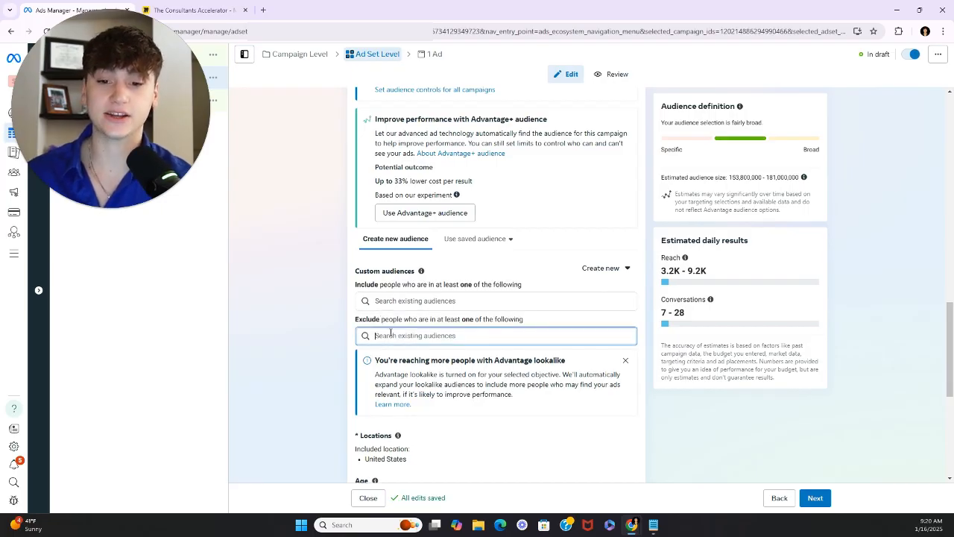
left_click(382, 376)
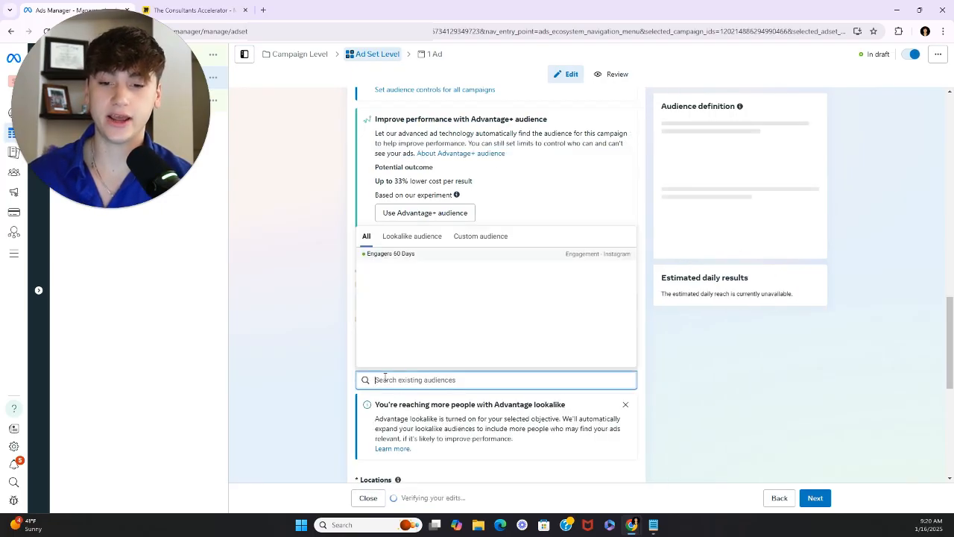
- Remove the "30 Day Engagers" custom audience from the ad set's exclusions
left_click(308, 360)
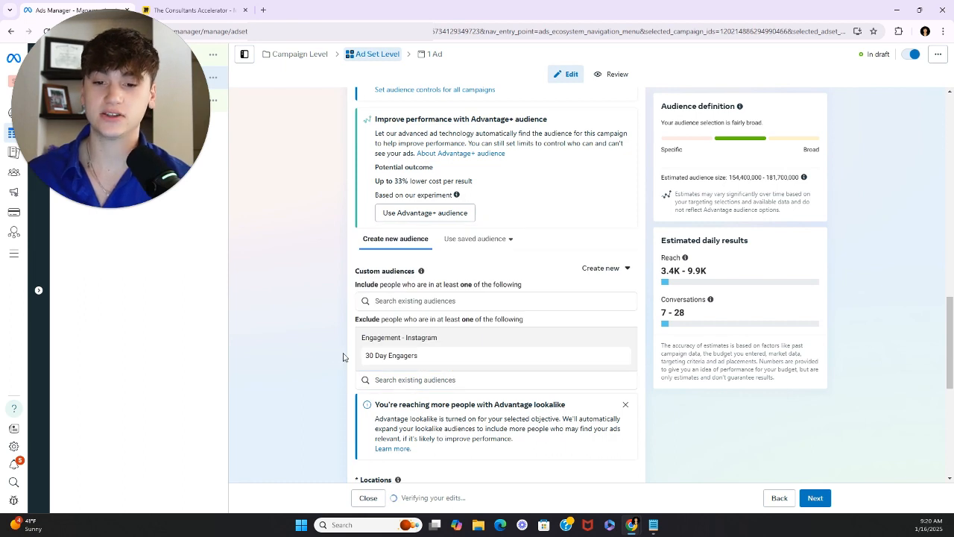
mouse_move(411, 362)
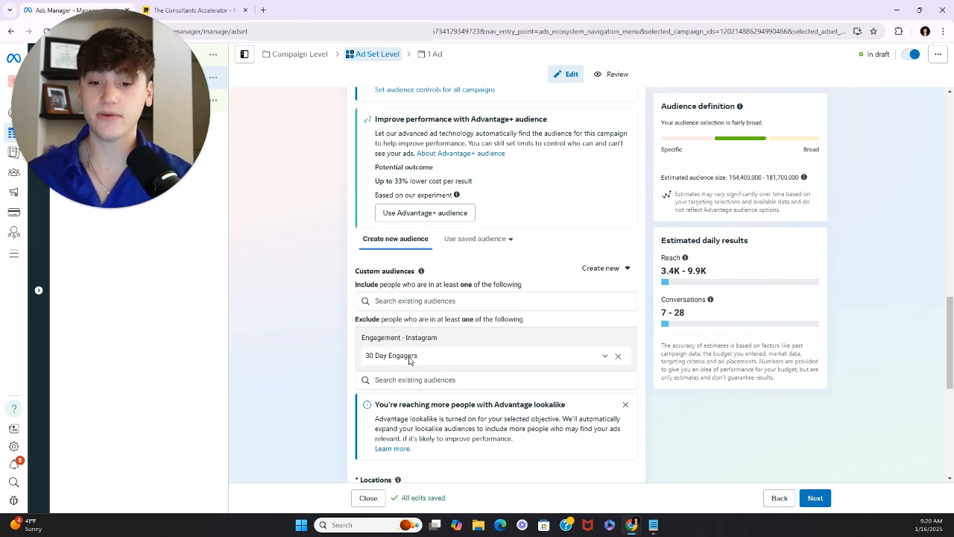
left_click(618, 357)
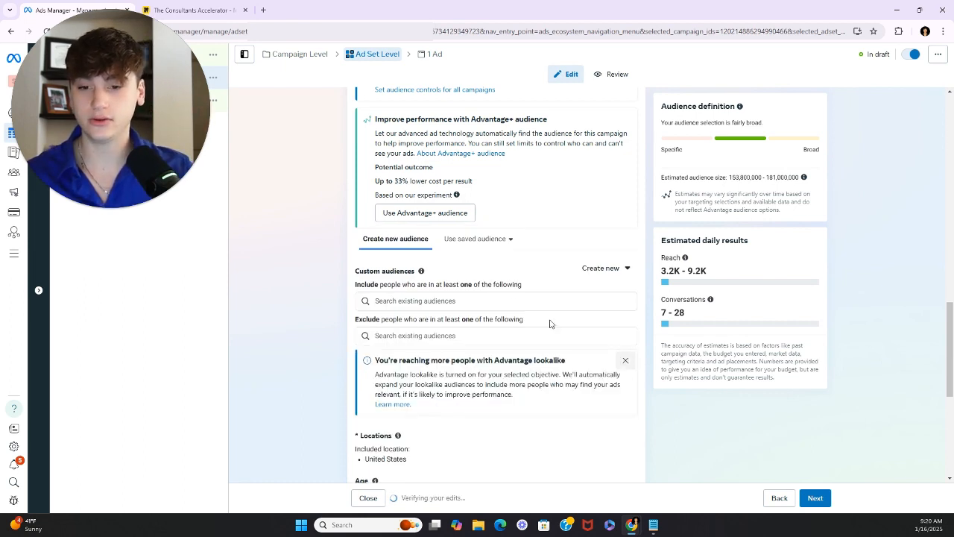
- Include the "30 Day Engagers" custom audience in the ad set's targeting, and remove it again
left_click(484, 301)
mouse_move(419, 343)
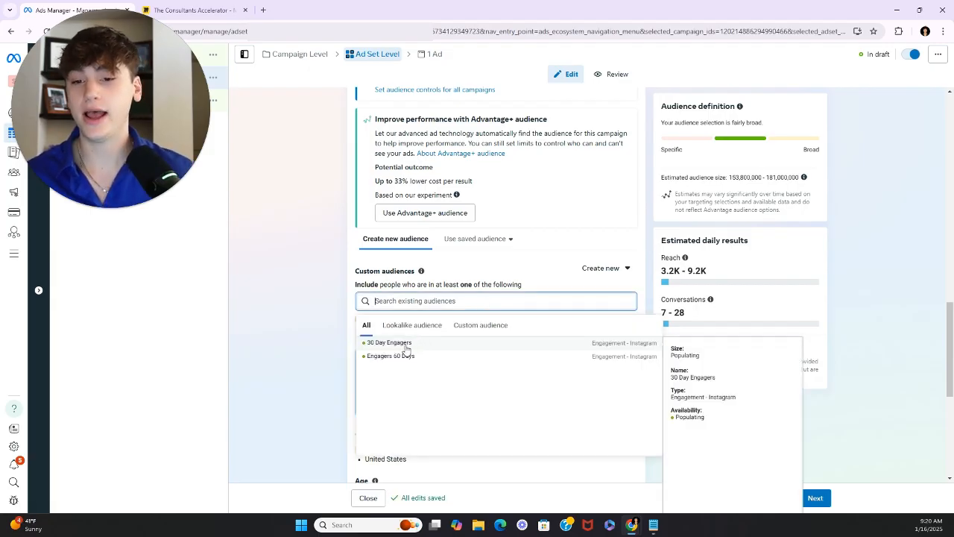
left_click(419, 344)
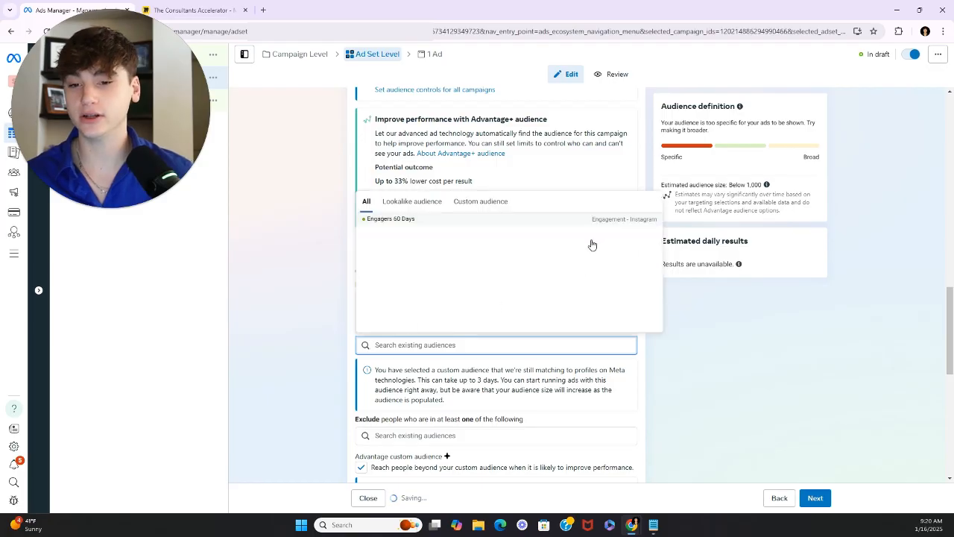
left_click(308, 373)
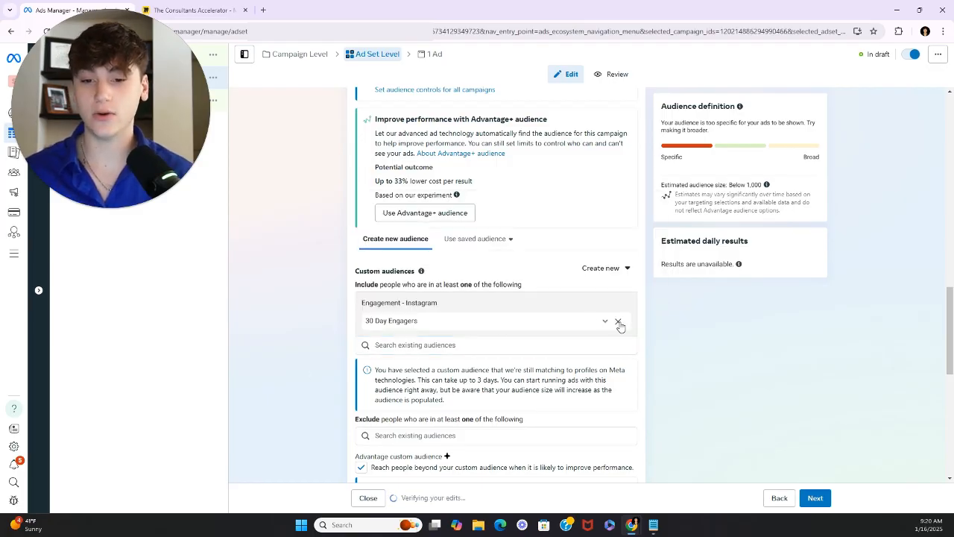
left_click(619, 322)
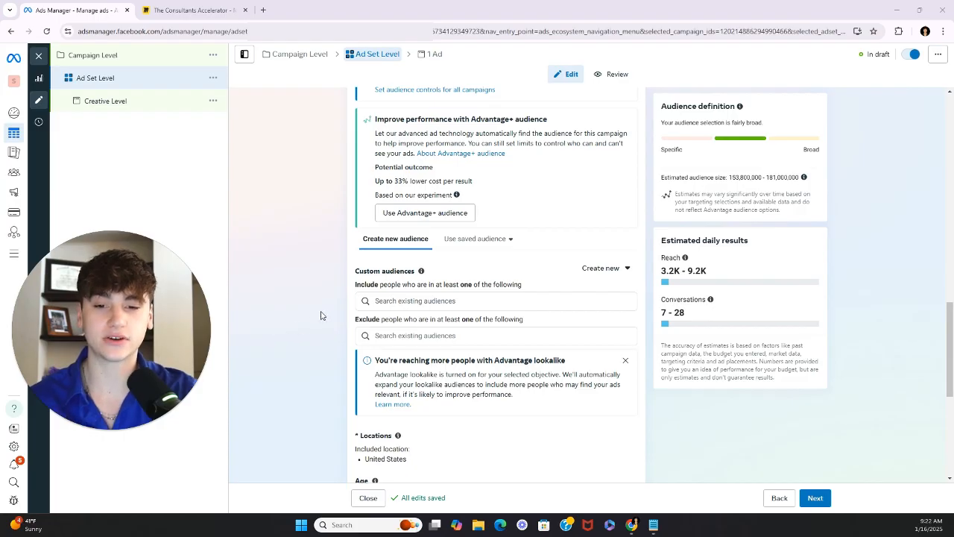
- Dismiss the Advantage lookalike notice and add the interests Men's Fitness (publication), Bodybuilding (sport) and Physical fitness (fitness) to the detailed targeting
left_click(626, 361)
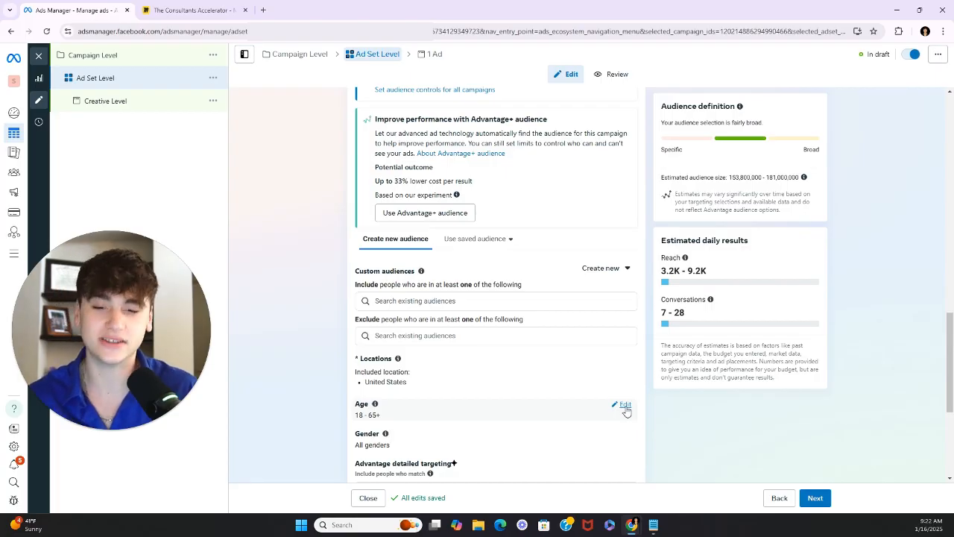
scroll(626, 412, "down", 3)
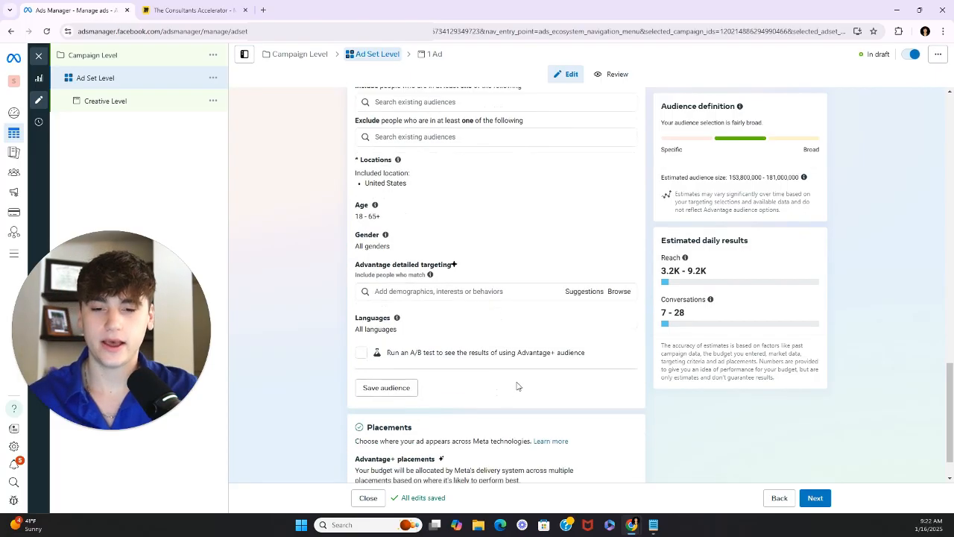
left_click(520, 291)
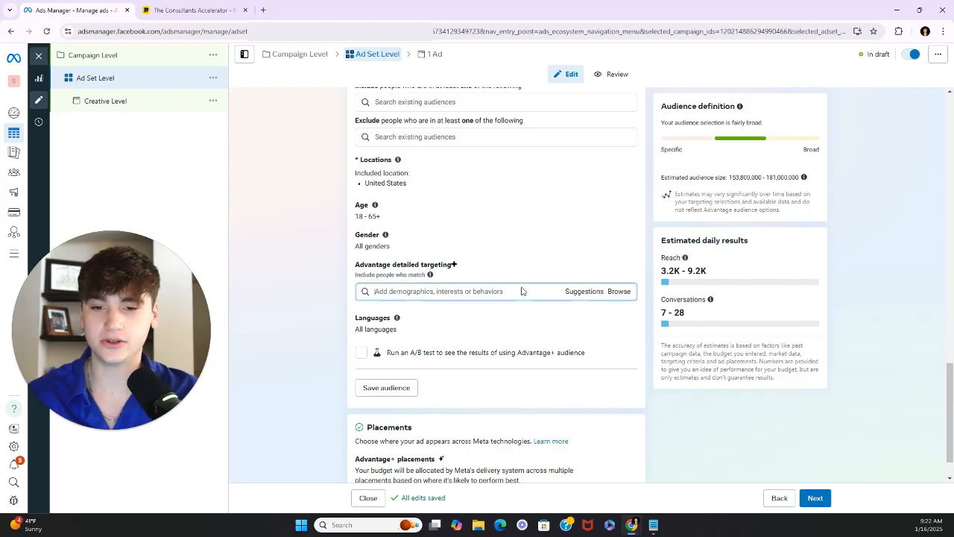
type("fitne")
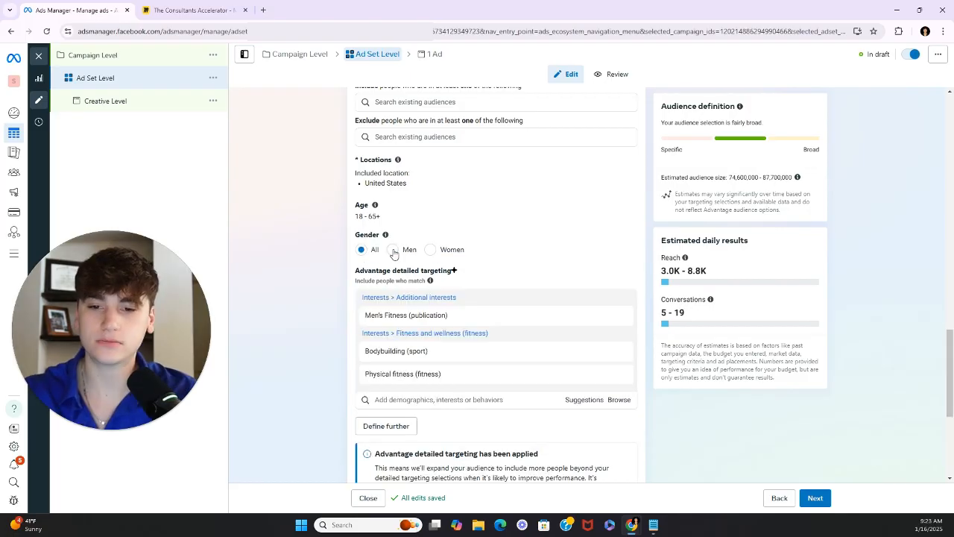
- Restrict the ad set's gender targeting to Men and check the estimated audience size
left_click(392, 249)
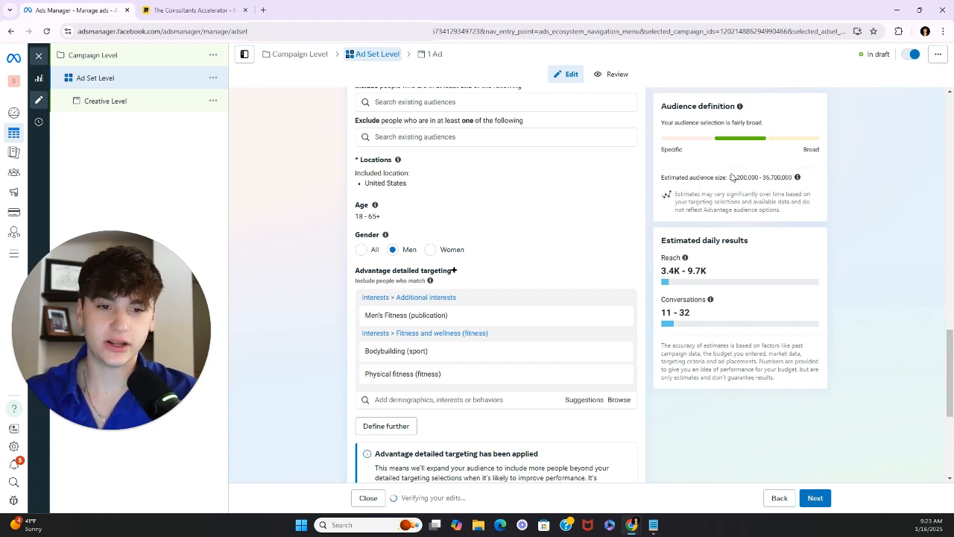
left_click_drag(729, 178, 795, 187)
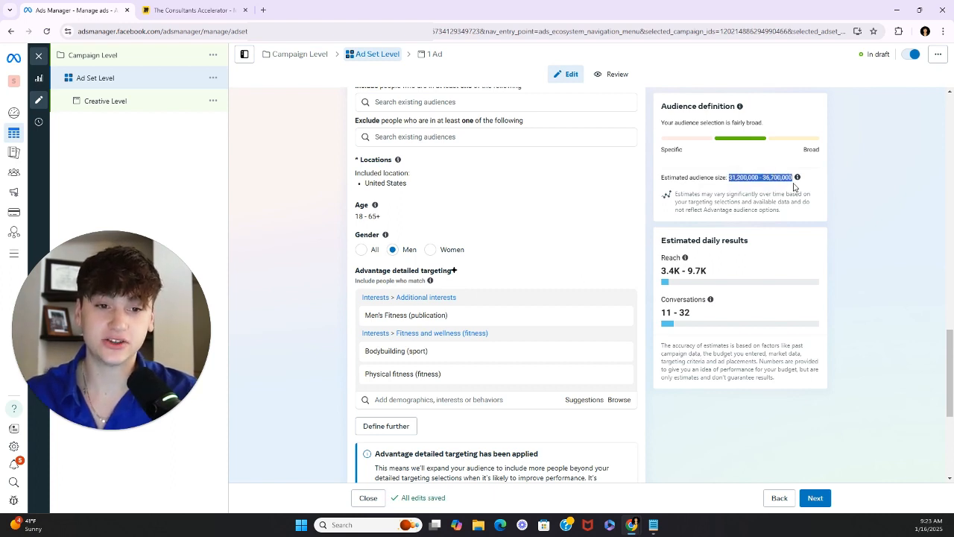
left_click(784, 195)
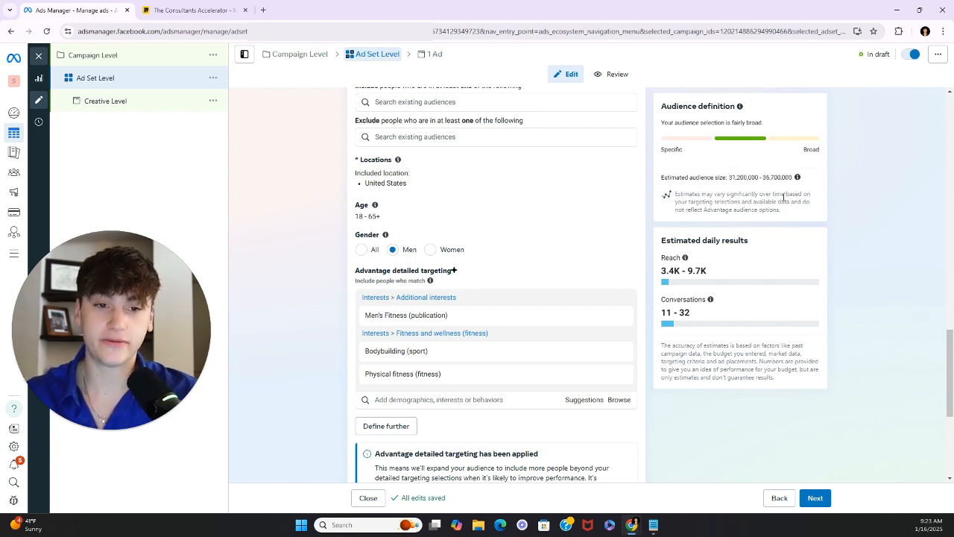
- Add the suggested interests Health & wellness (personal care), Physical exercise (fitness), Weight training (weightlifting) and CrossFit (fitness) to the detailed targeting
left_click(477, 401)
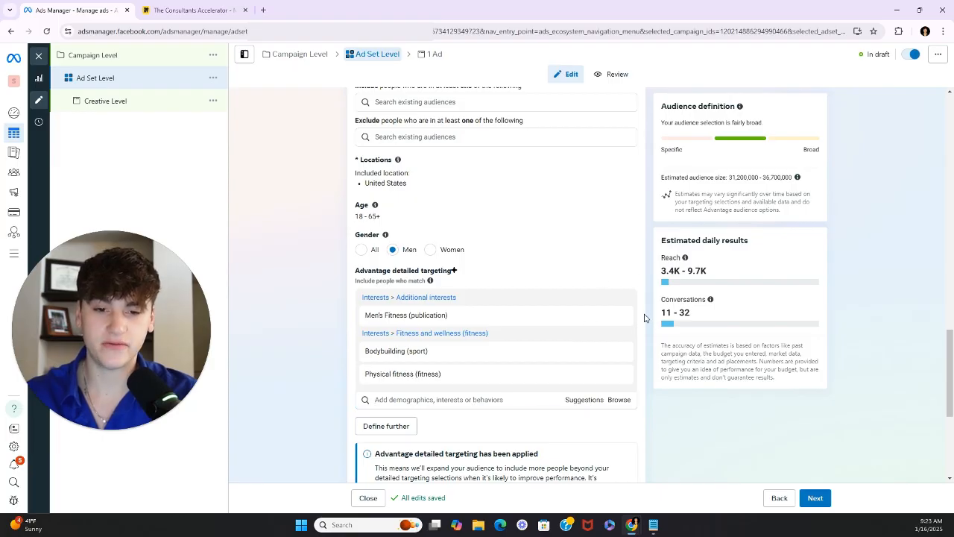
scroll(641, 313, "down", 2)
left_click(584, 253)
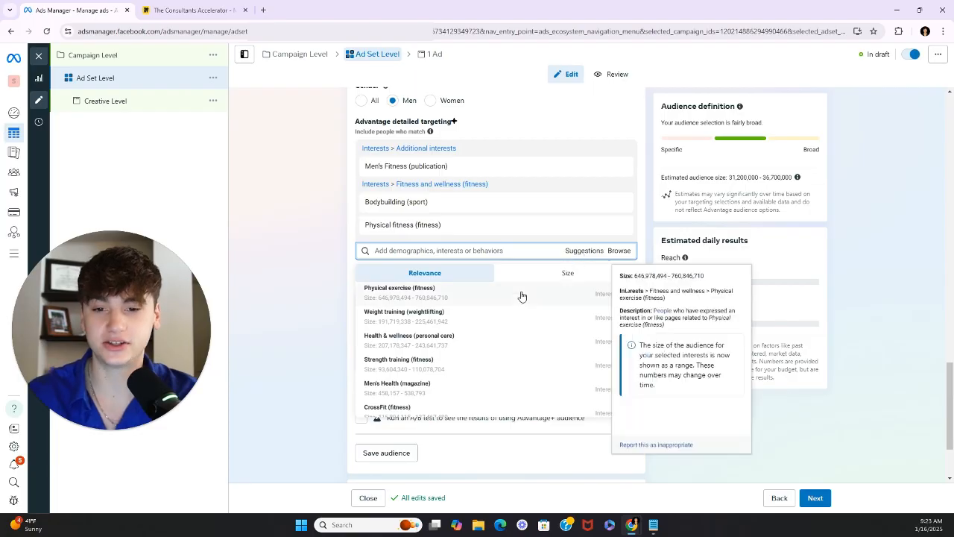
left_click(454, 334)
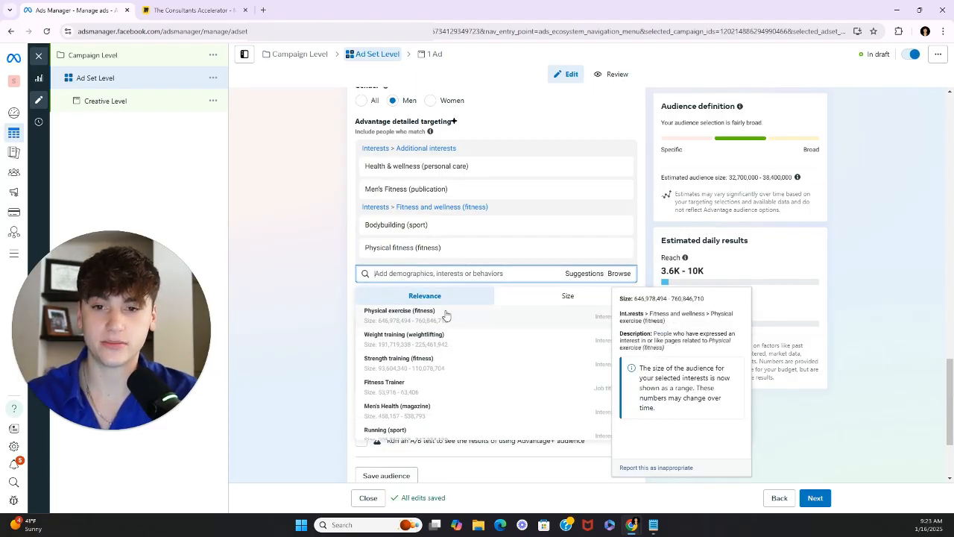
left_click(445, 315)
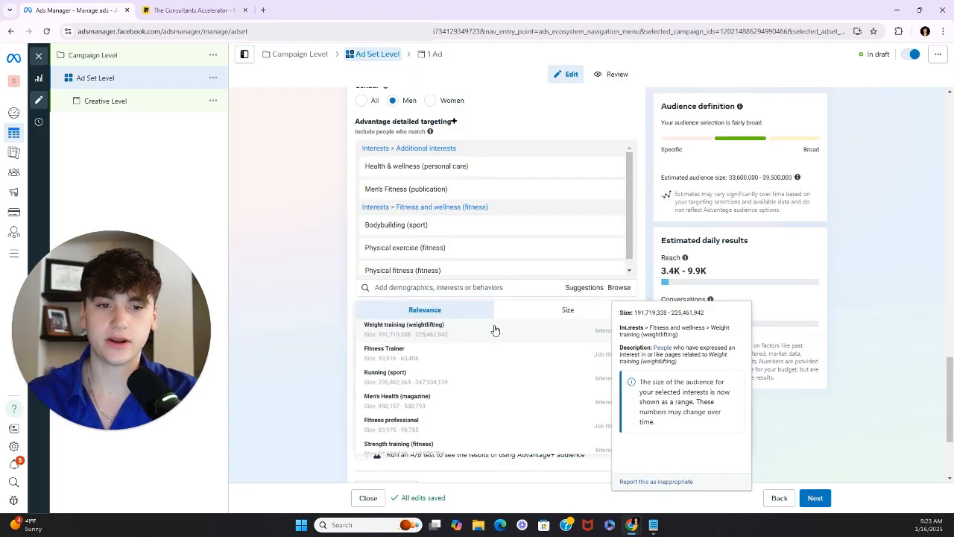
left_click(494, 329)
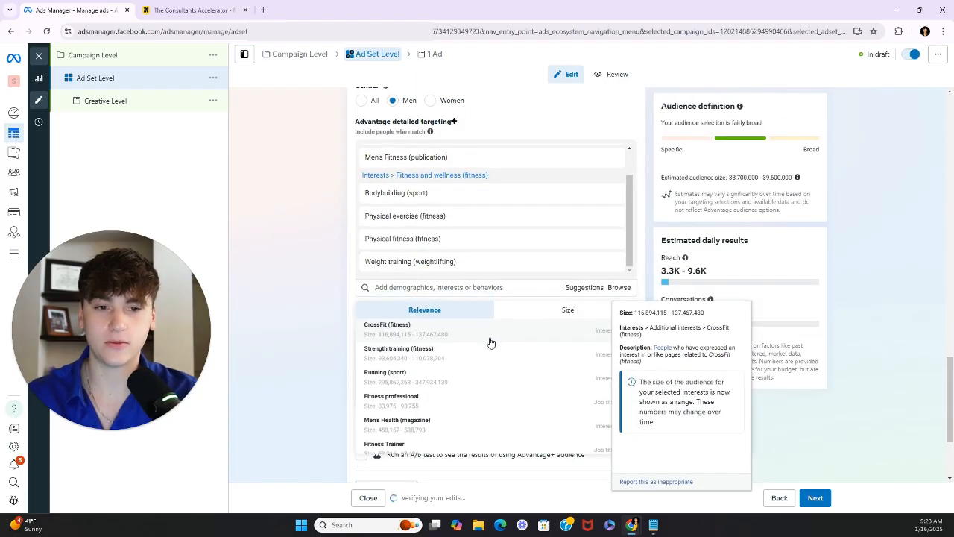
scroll(492, 337, "up", 3)
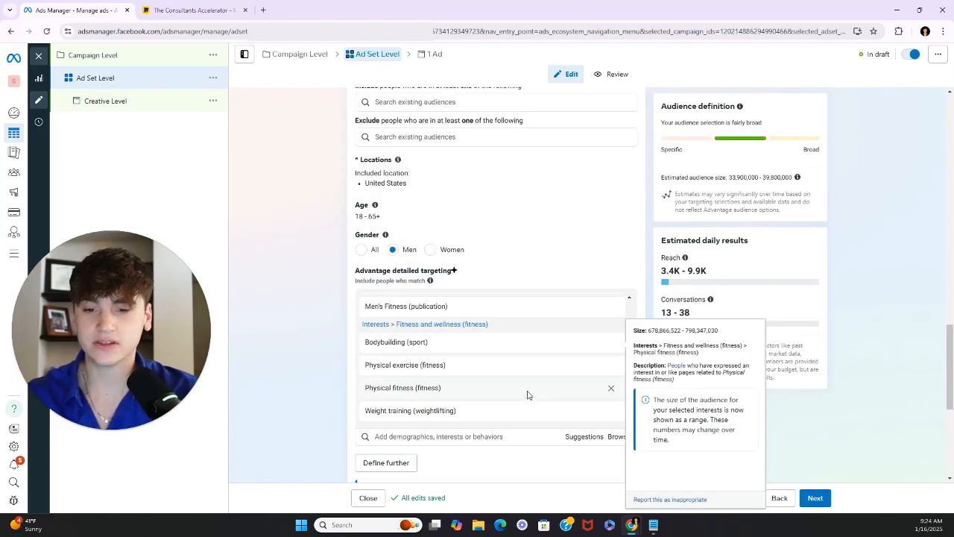
scroll(515, 398, "up", 2)
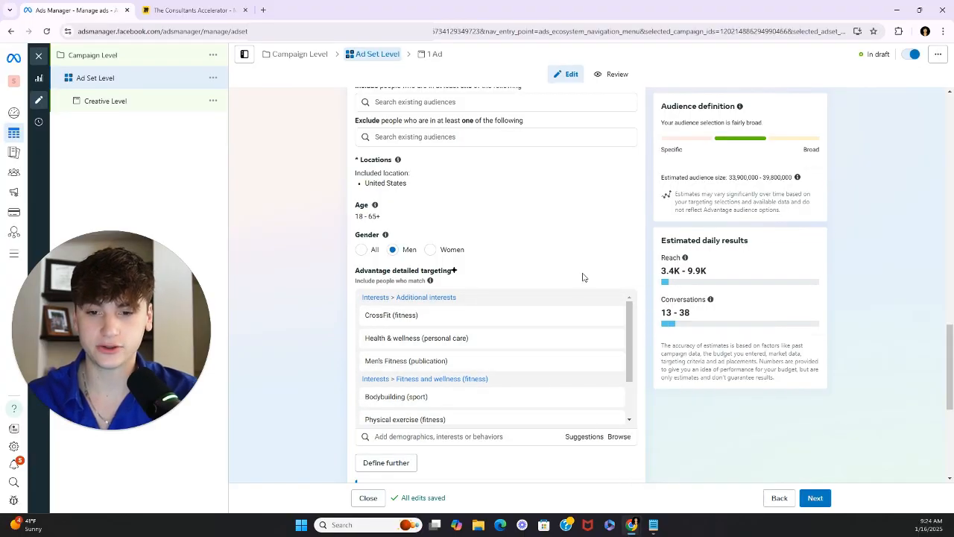
- Set the ad set's age range to 40–58 and check the estimated audience size
scroll(584, 277, "up", 3)
left_click(624, 307)
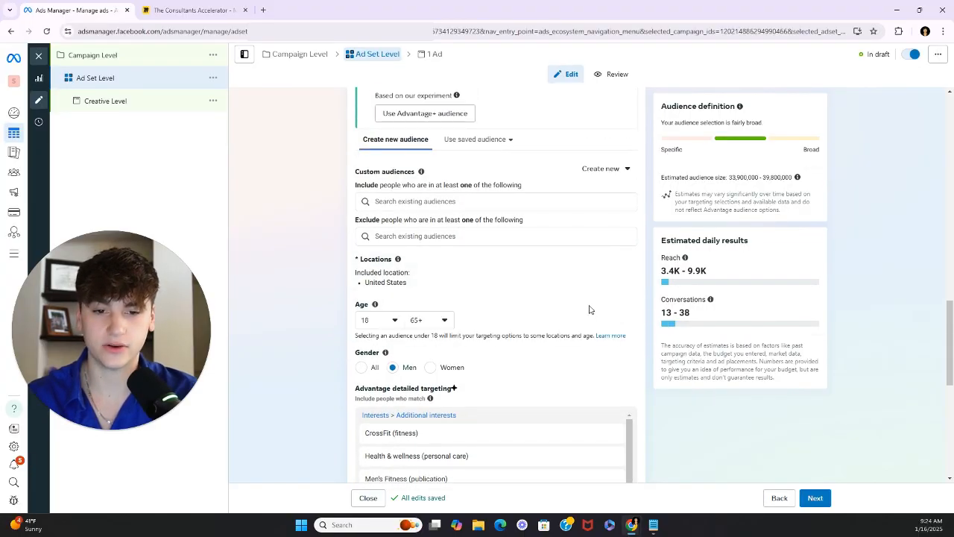
left_click(395, 323)
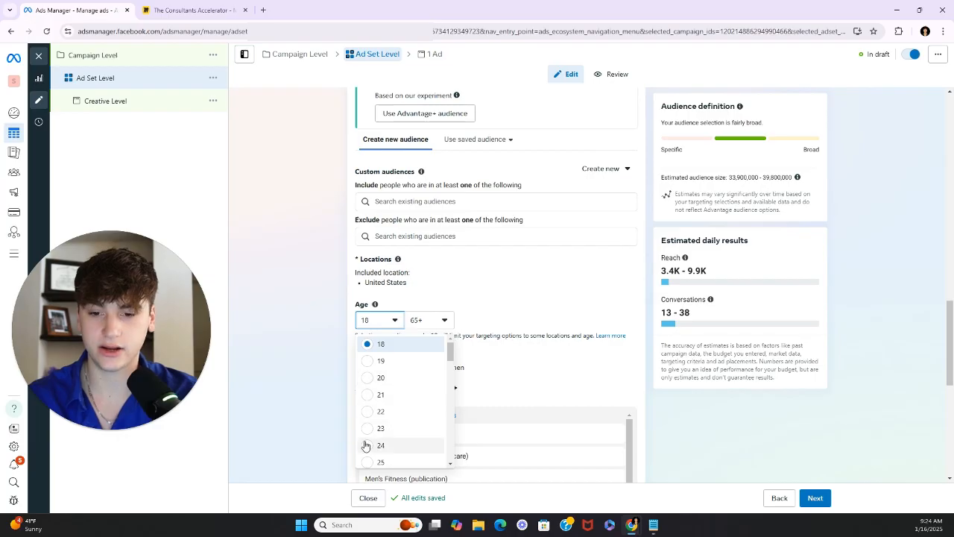
scroll(395, 398, "down", 4)
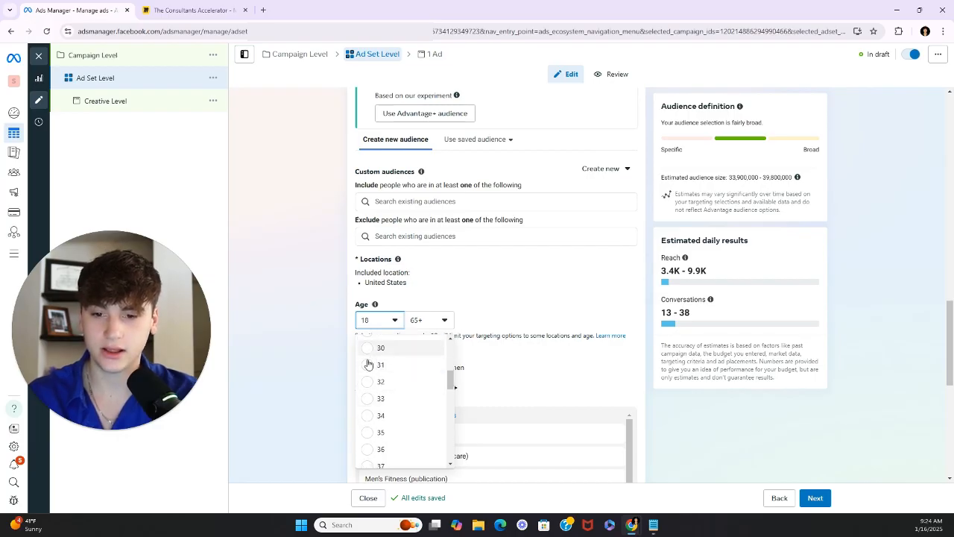
scroll(368, 365, "down", 2)
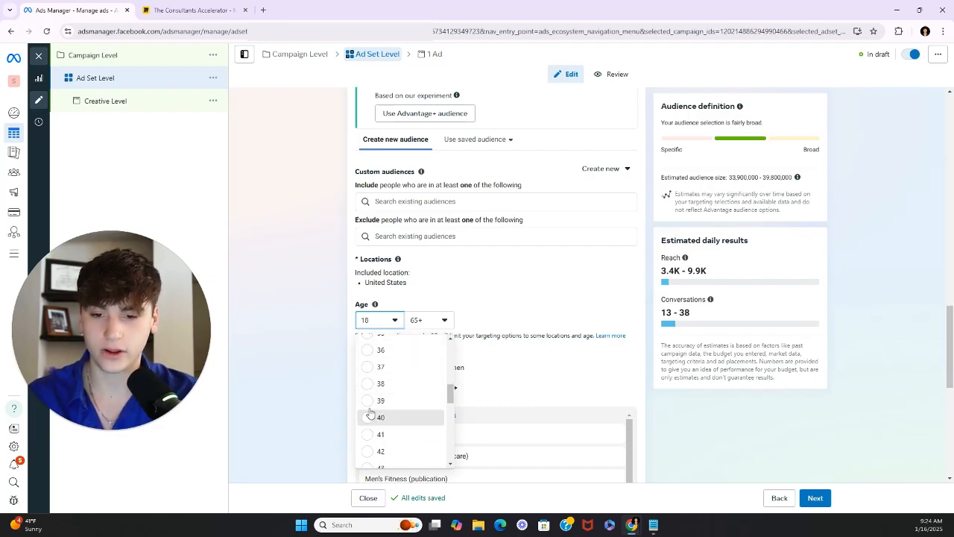
left_click(371, 416)
left_click(429, 320)
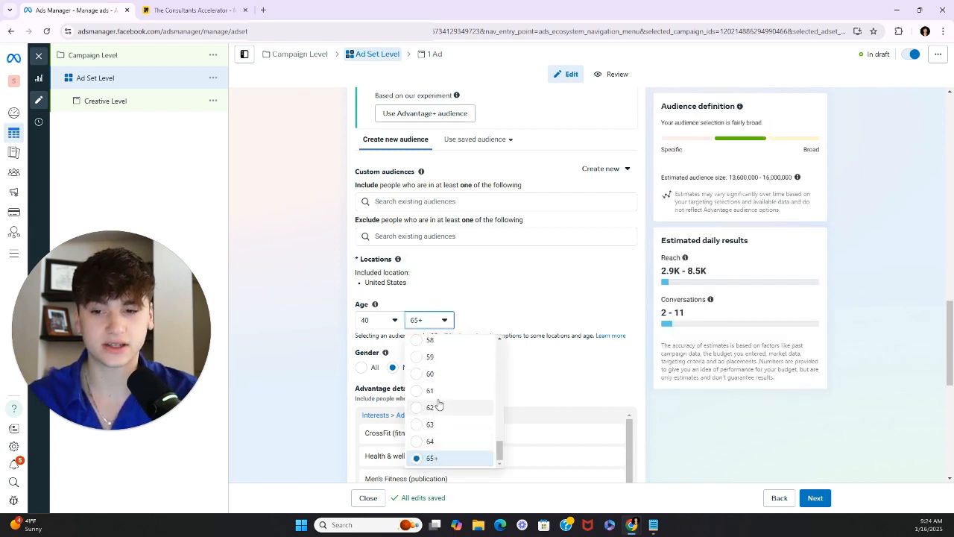
scroll(440, 369, "up", 3)
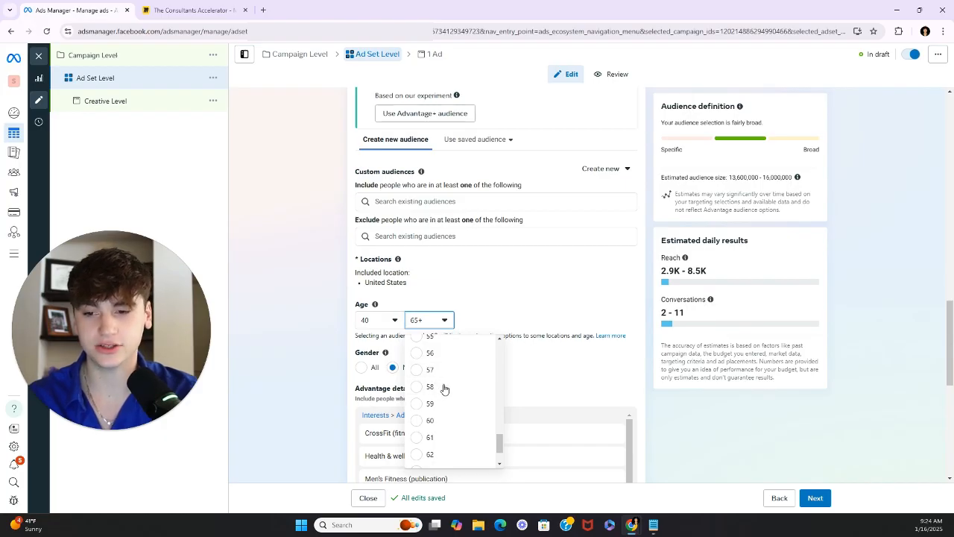
left_click(439, 387)
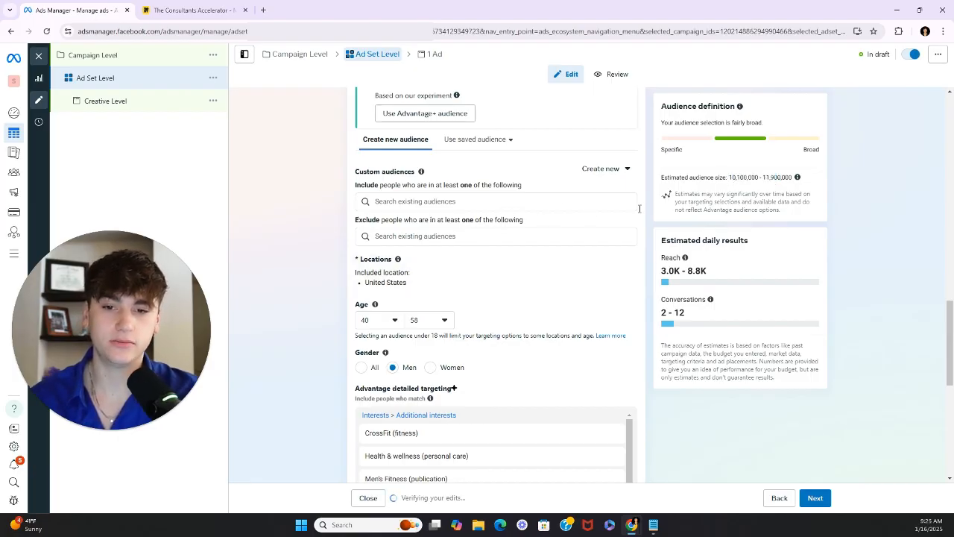
left_click_drag(730, 178, 803, 177)
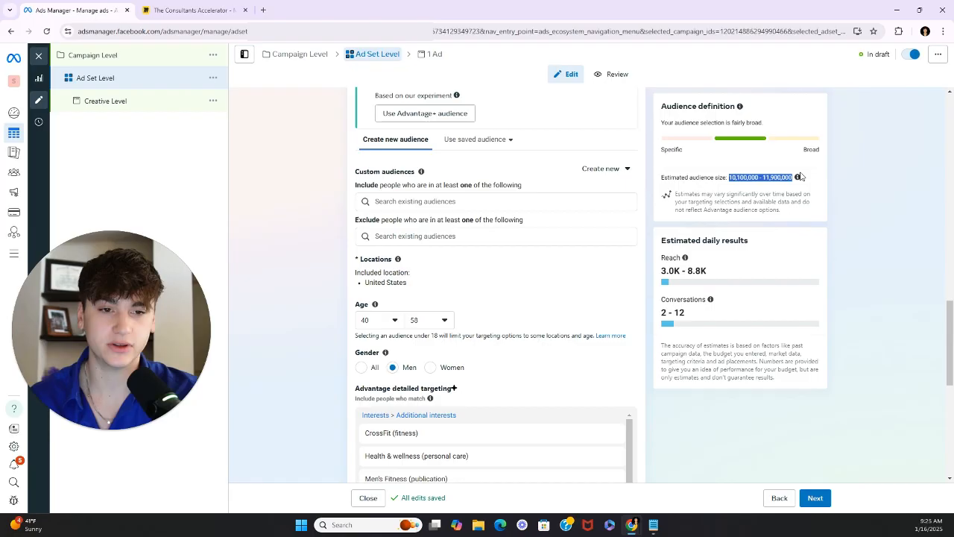
left_click(614, 213)
- Include the "30 Day Engagers" custom audience alongside the interest targeting and check the estimated audience size
left_click(528, 201)
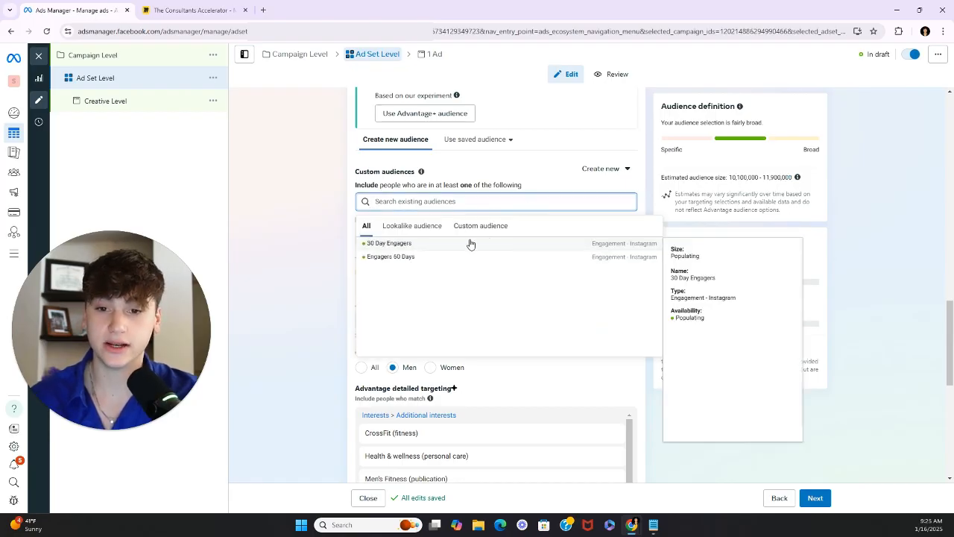
left_click(456, 247)
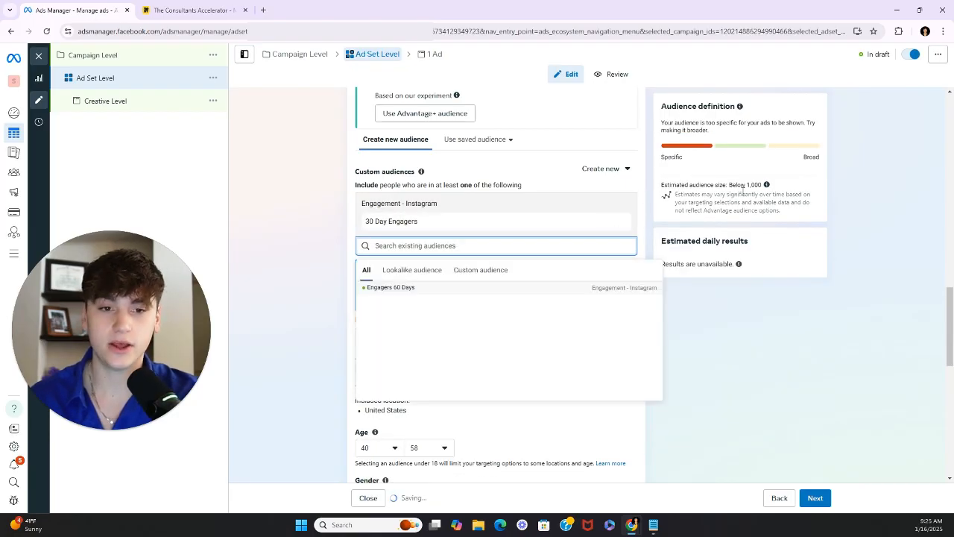
left_click(776, 187)
left_click_drag(761, 185, 750, 185)
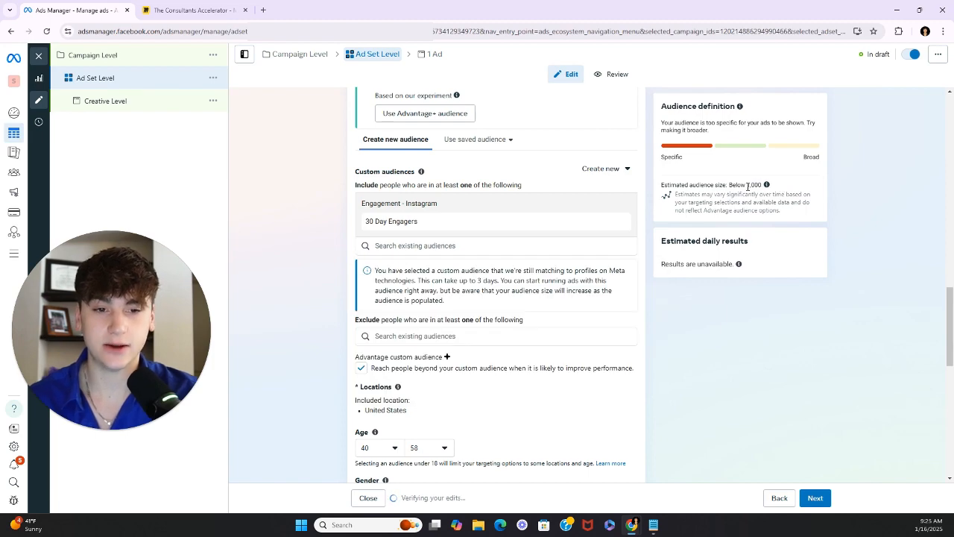
double_click(749, 185)
left_click(853, 177)
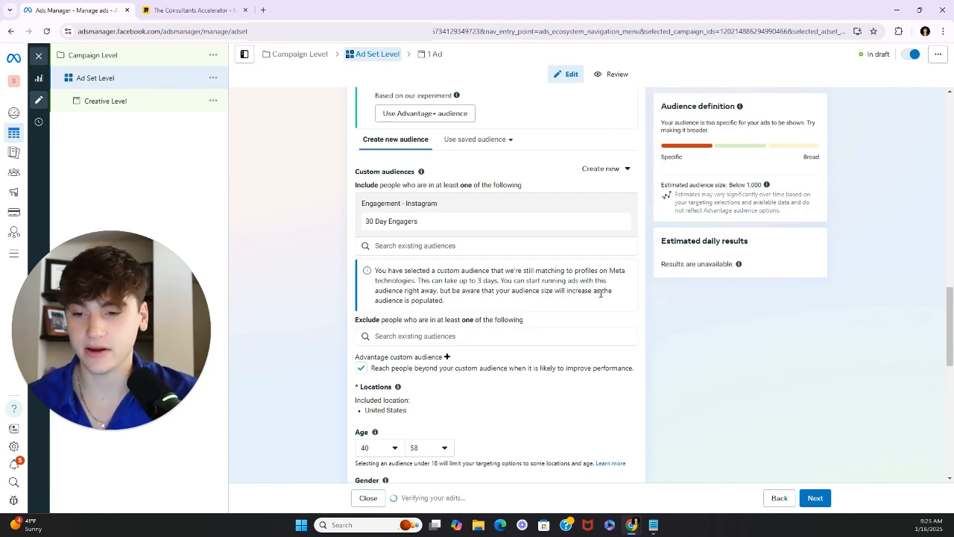
scroll(536, 317, "down", 3)
scroll(552, 402, "down", 3)
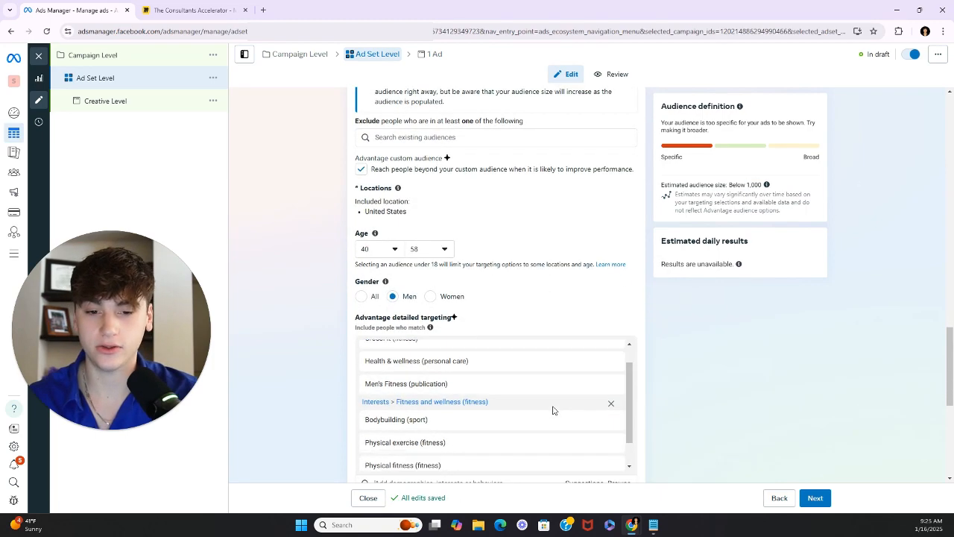
scroll(536, 335, "up", 3)
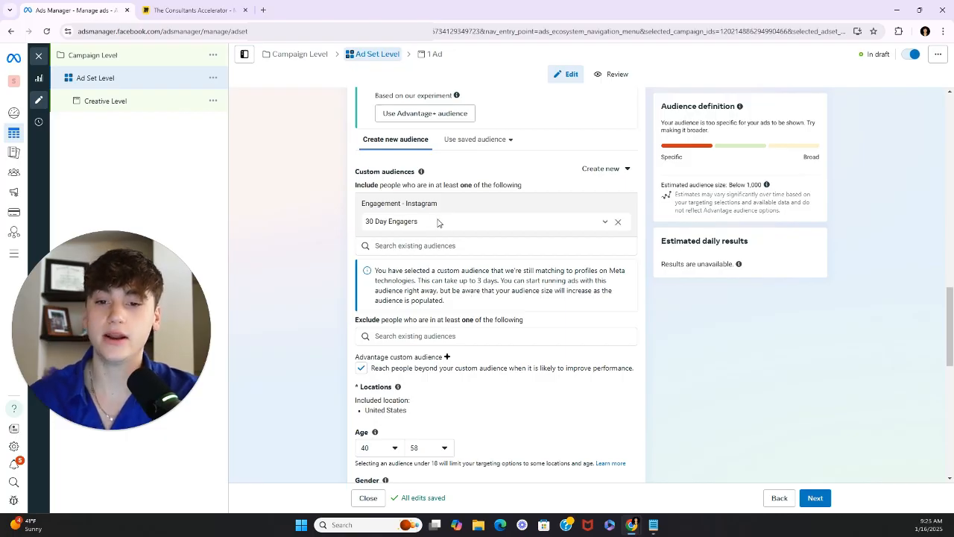
- Review the ad set's audience settings, from the included custom audience through location, age and gender to the detailed interest targeting
left_click_drag(422, 223, 364, 223)
left_click(313, 257)
scroll(311, 258, "down", 4)
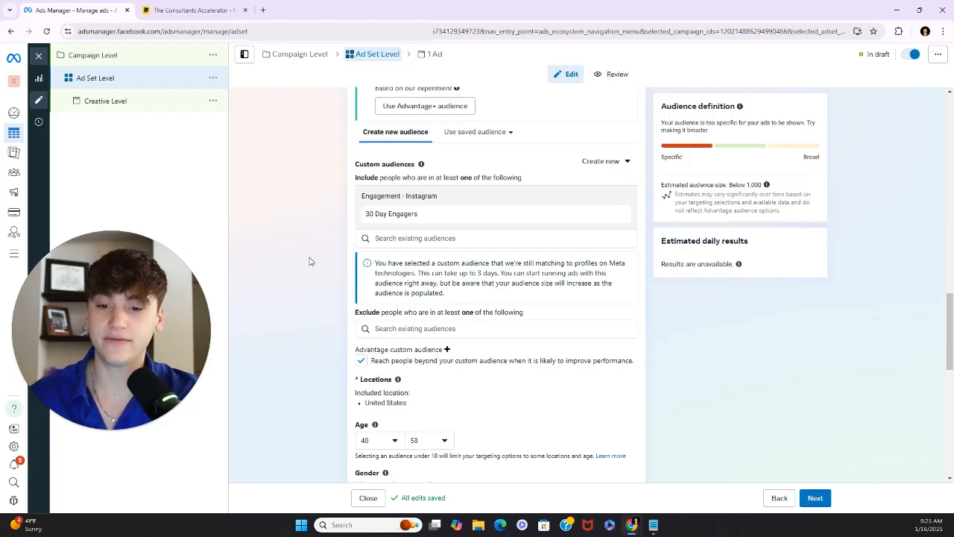
mouse_move(473, 329)
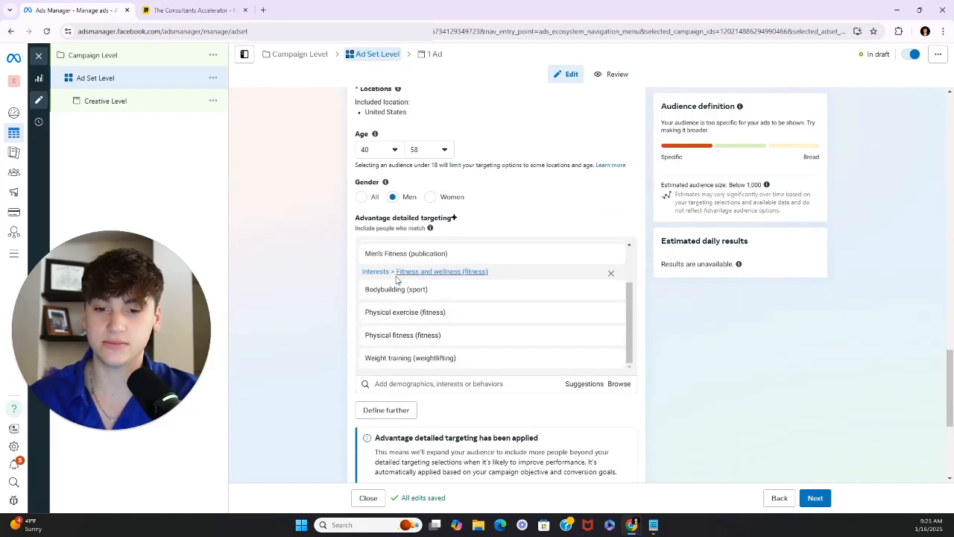
scroll(405, 272, "up", 1)
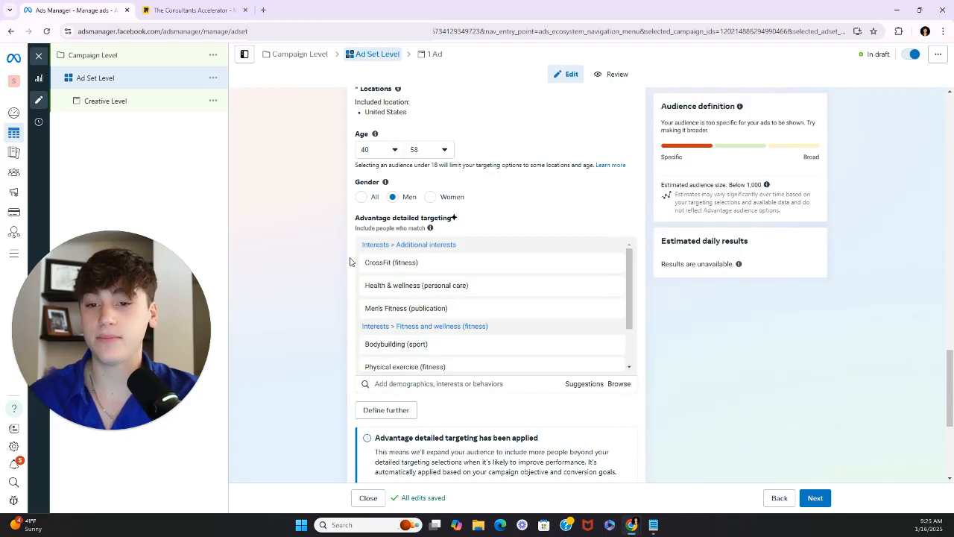
scroll(328, 273, "up", 3)
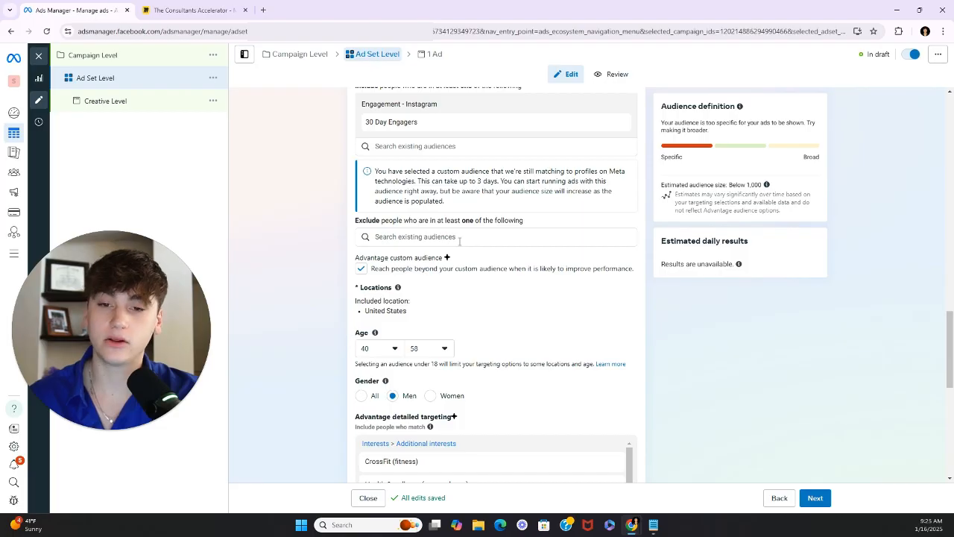
scroll(491, 227, "up", 1)
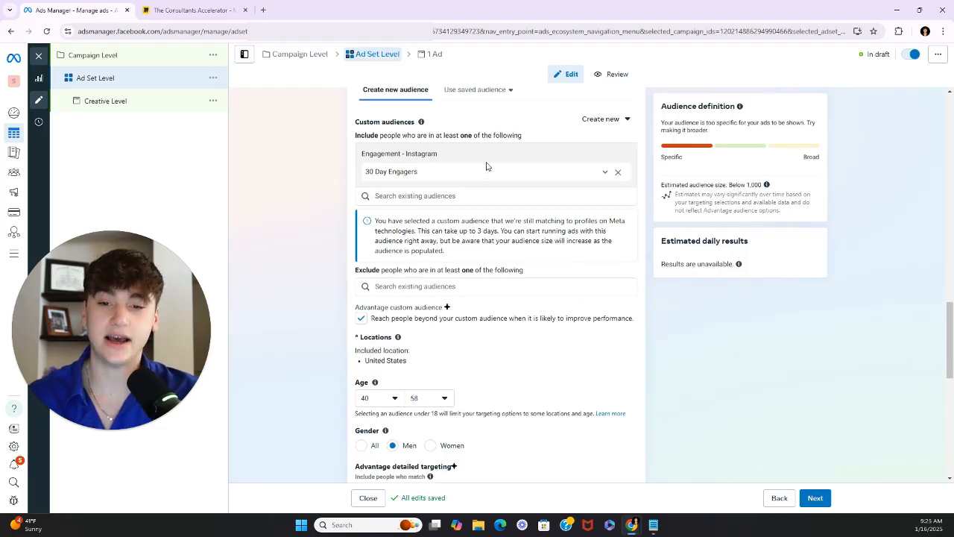
scroll(484, 291, "down", 3)
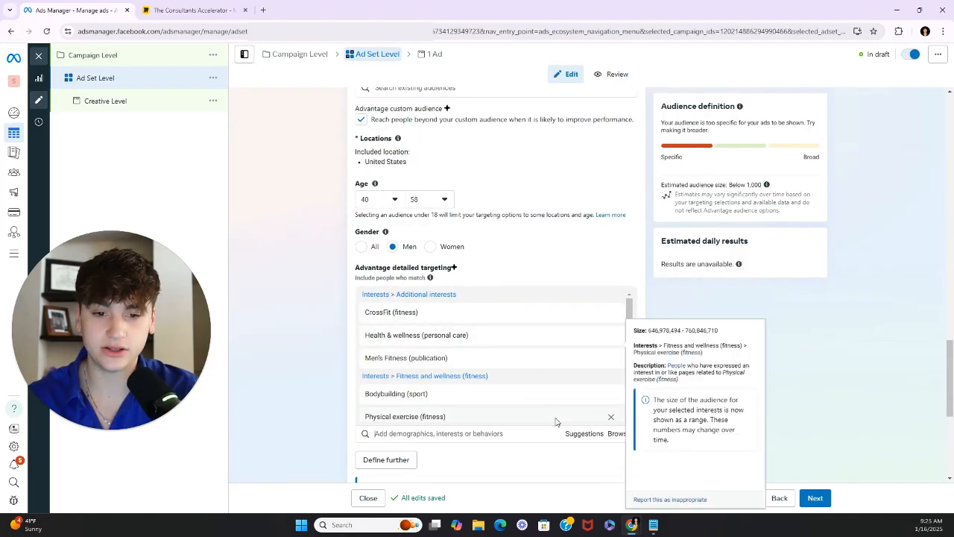
scroll(533, 279, "down", 1)
scroll(537, 269, "down", 3)
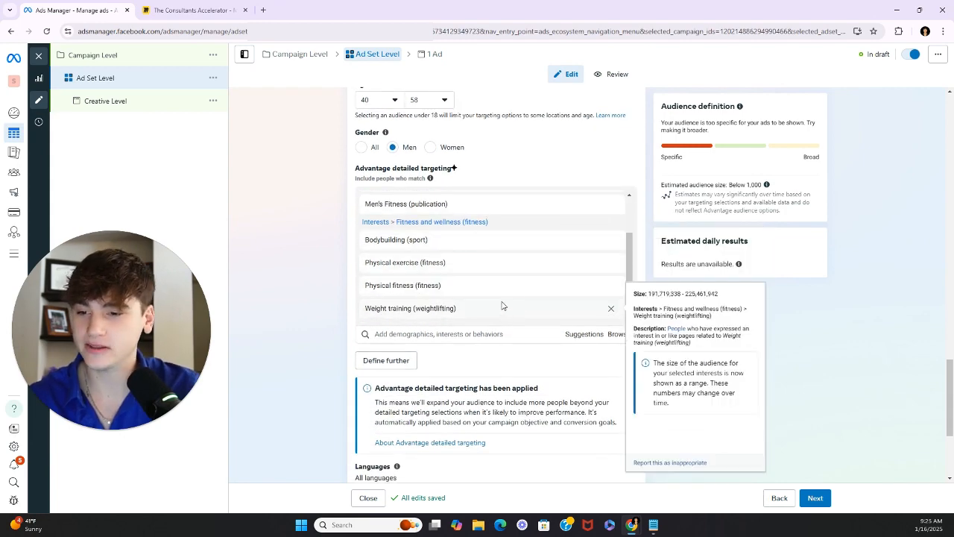
scroll(502, 294, "up", 5)
scroll(542, 231, "up", 2)
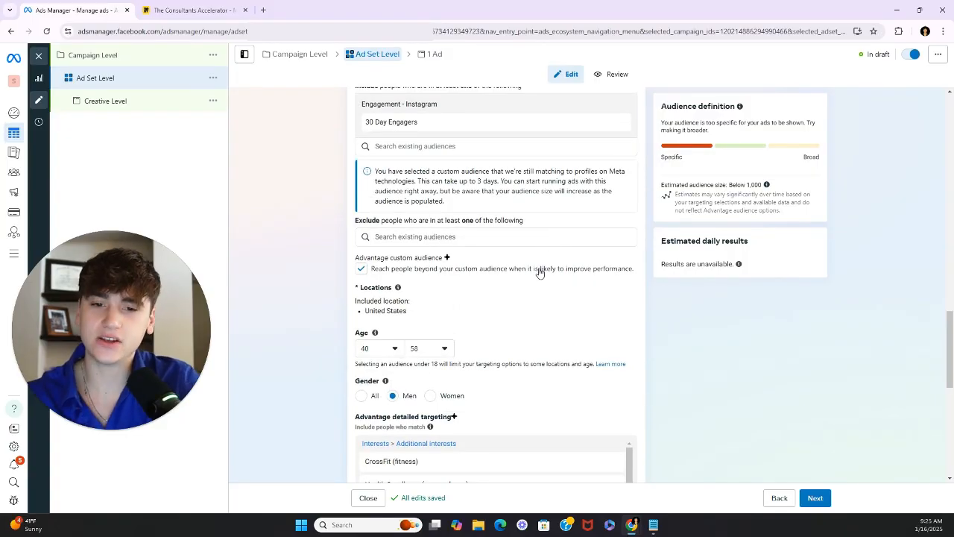
- Check the ad set's daily budget and schedule settings
scroll(540, 273, "up", 10)
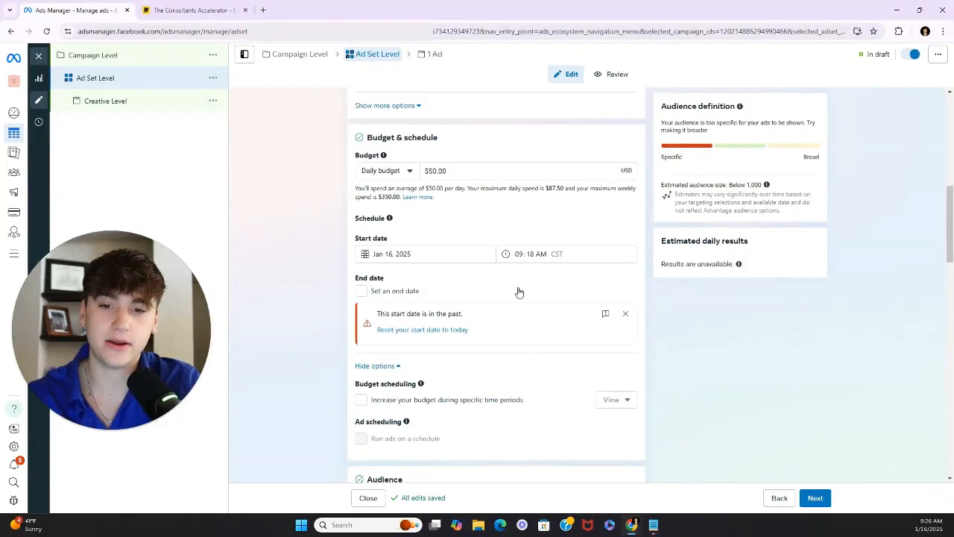
left_click_drag(458, 170, 426, 171)
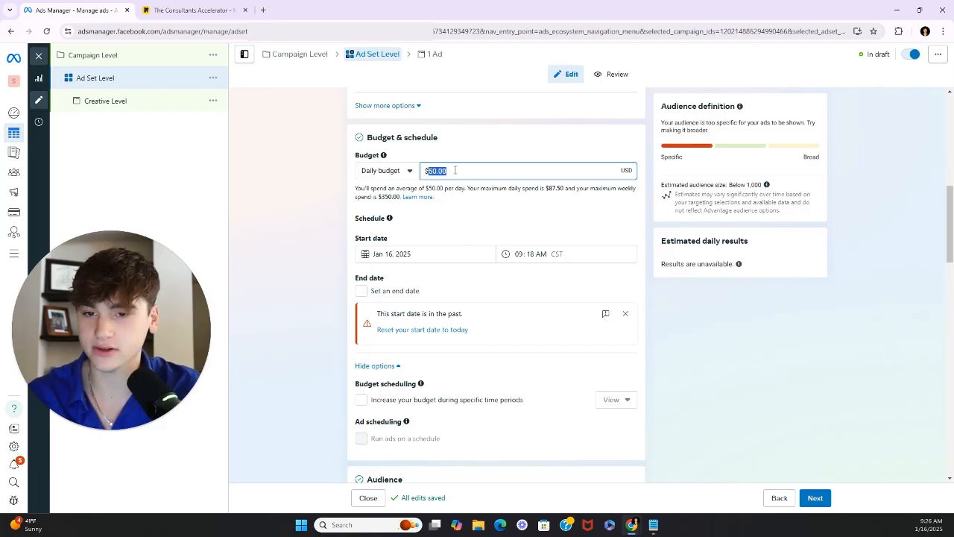
left_click(460, 212)
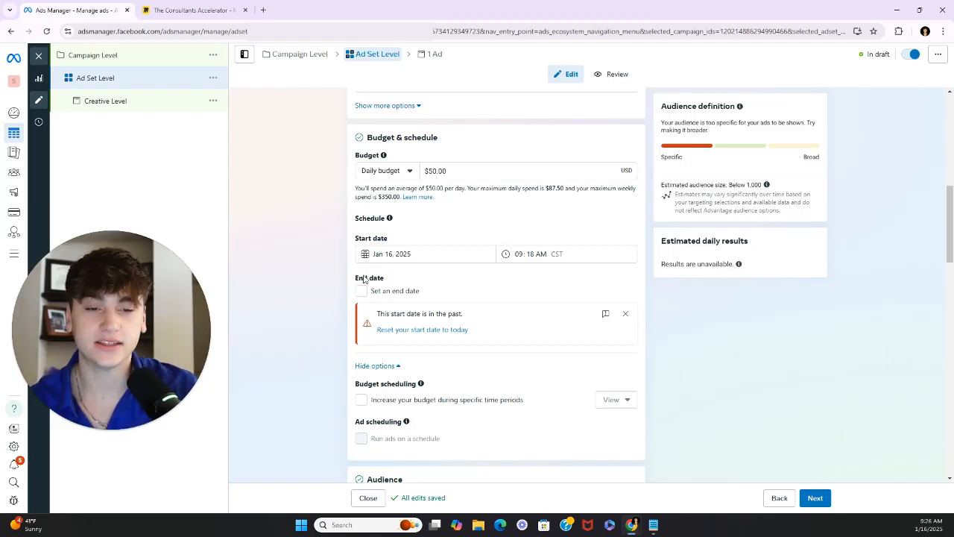
- Switch the ad set's placements from Advantage+ to manual placements
scroll(373, 280, "down", 3)
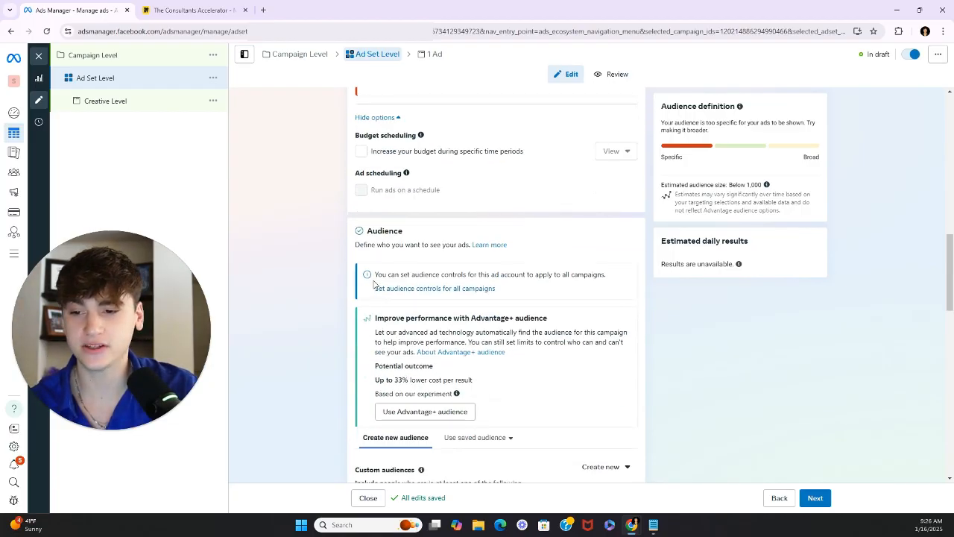
scroll(372, 285, "down", 4)
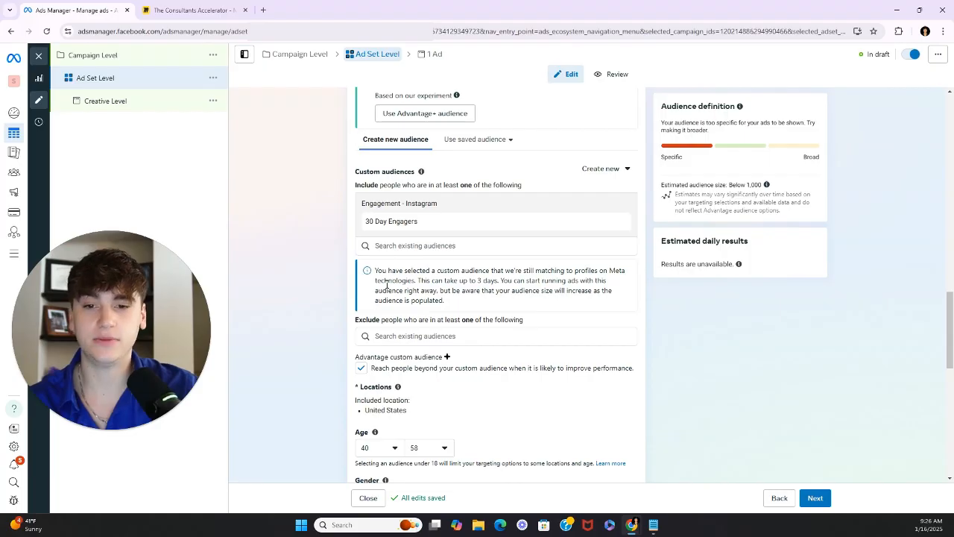
scroll(387, 285, "down", 4)
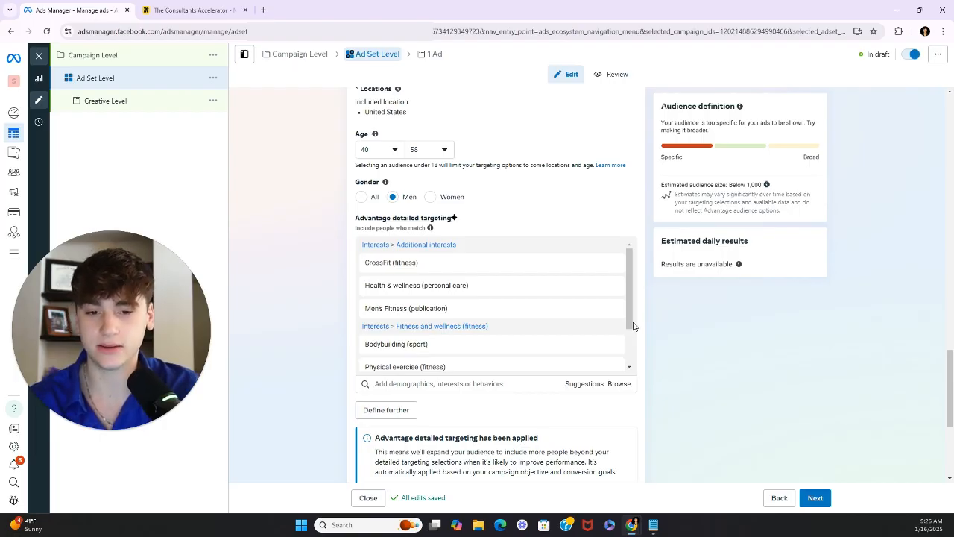
scroll(656, 331, "down", 3)
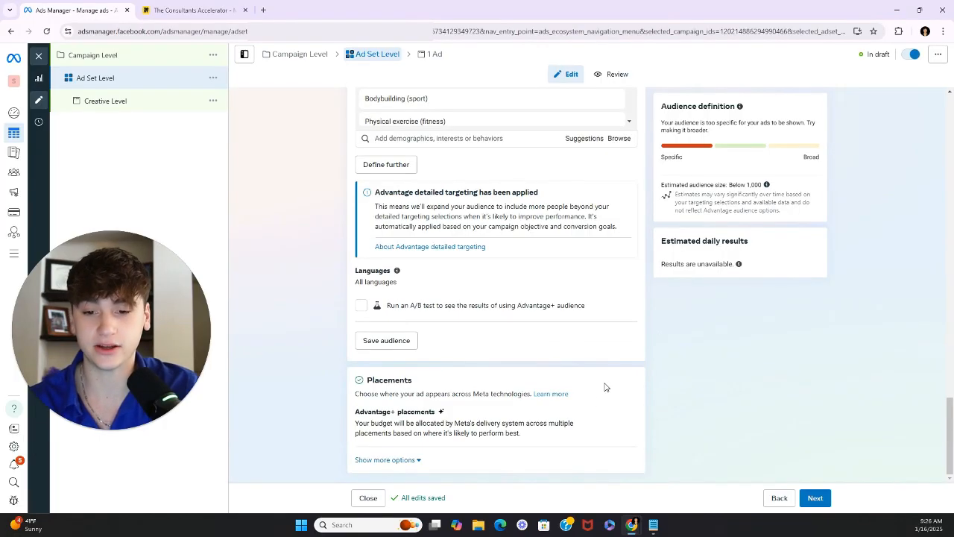
mouse_move(603, 422)
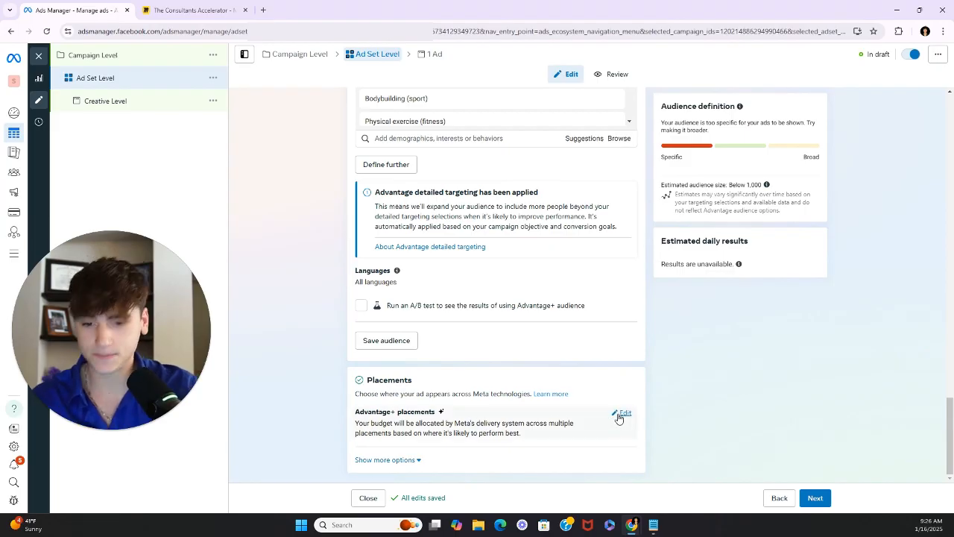
left_click(619, 416)
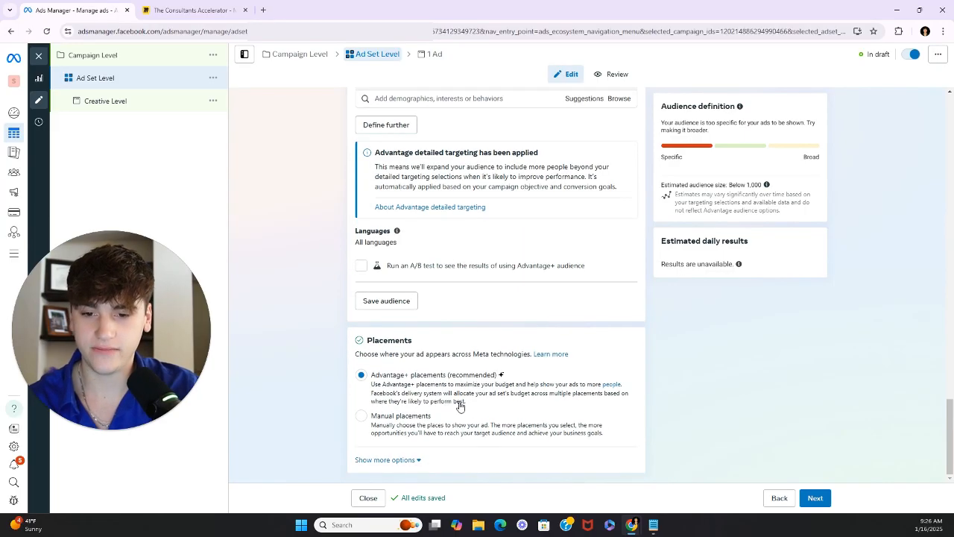
left_click(363, 421)
scroll(513, 389, "down", 3)
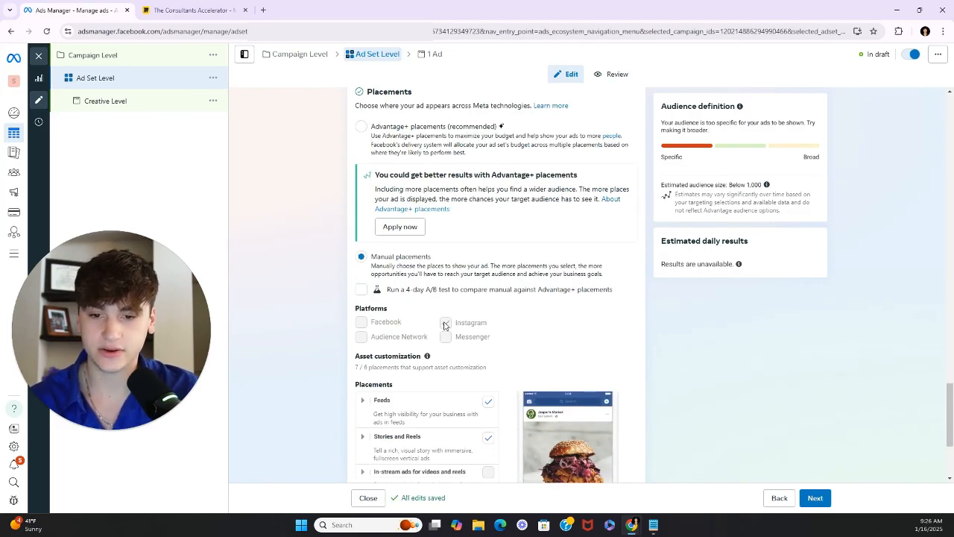
- Expand the Feeds and the Stories and Reels placement groups and review which Instagram placements are selected
scroll(362, 325, "down", 2)
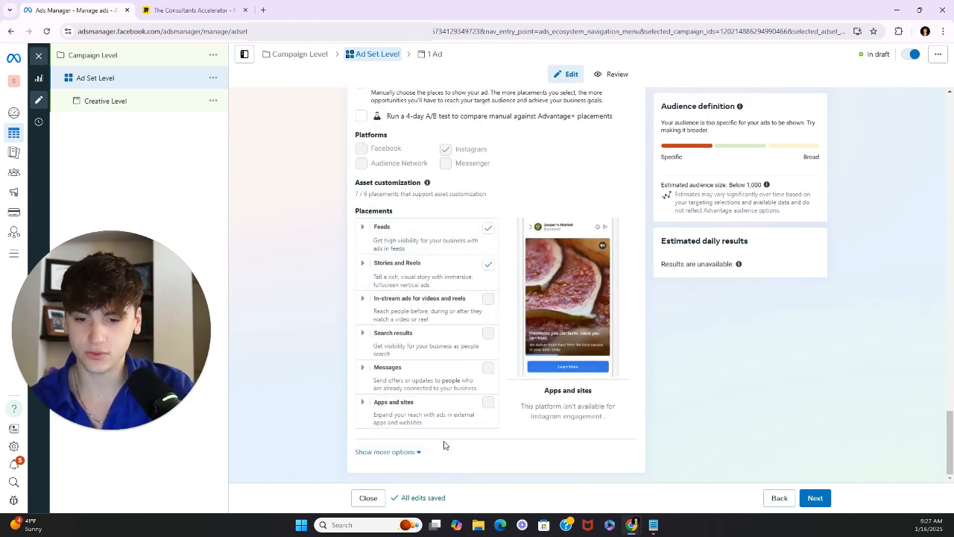
left_click(362, 264)
left_click(361, 226)
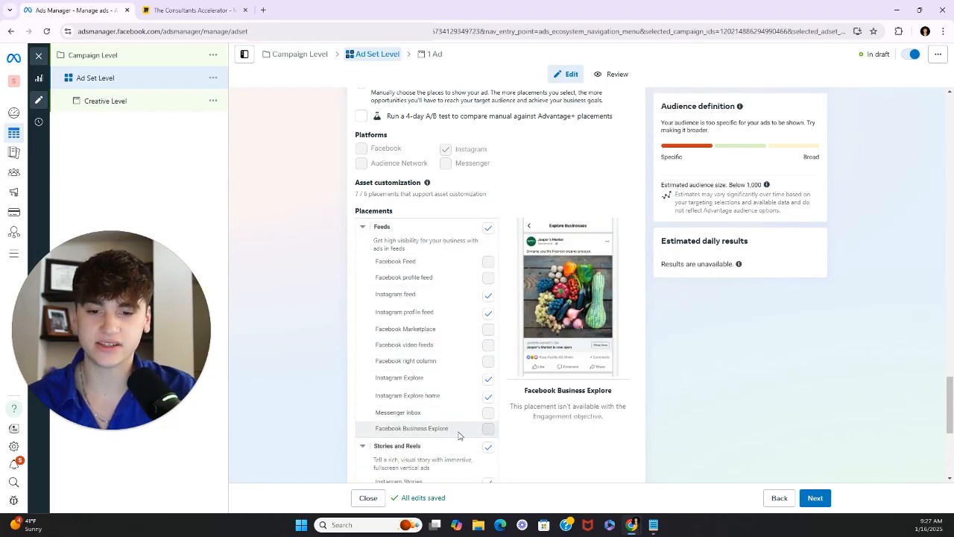
scroll(458, 436, "down", 2)
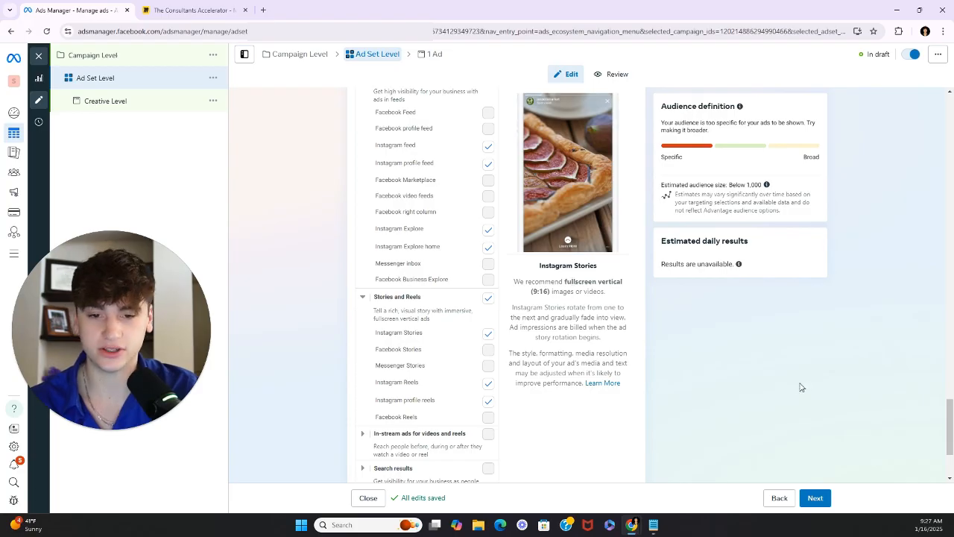
scroll(794, 381, "up", 4)
- Open the Creative Level ad, try the Use existing post setup and set the ad setup back to Create ad
left_click(132, 103)
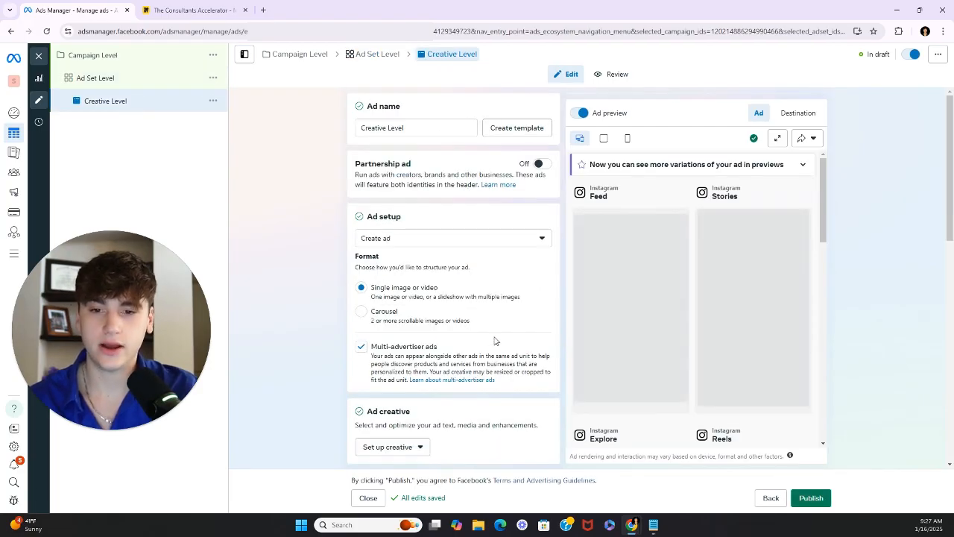
left_click(464, 240)
left_click(421, 284)
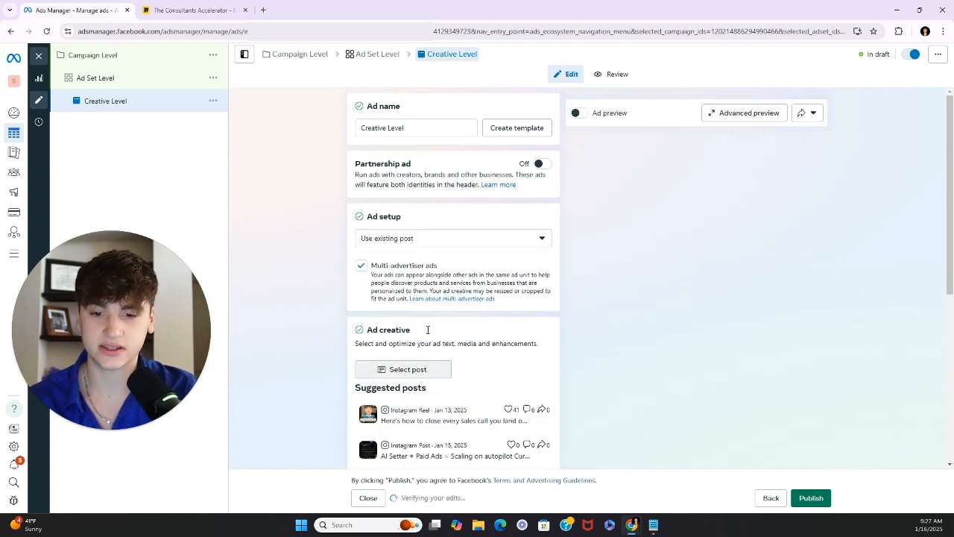
left_click(478, 240)
left_click(436, 259)
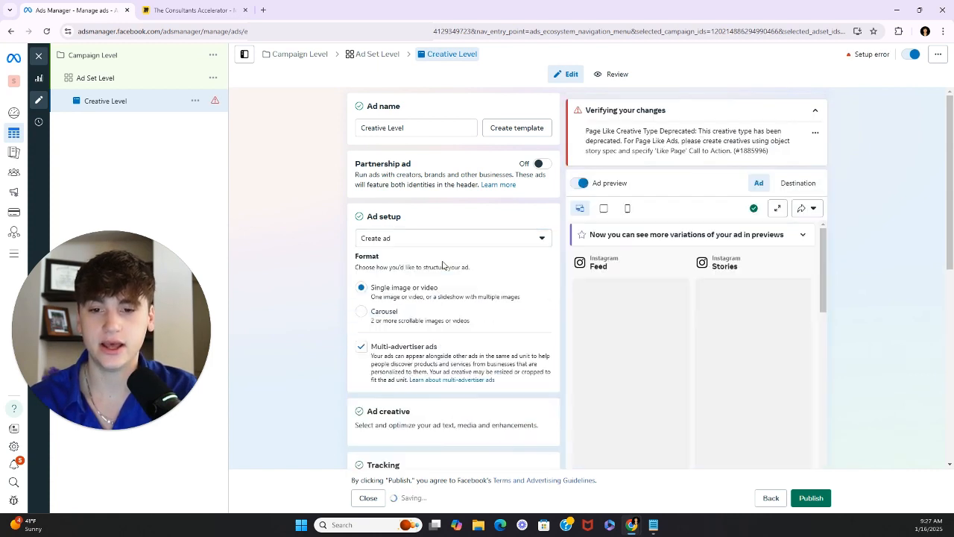
- Examine the ad creative and message template sections, including the Start conversation template's greeting and suggested questions
scroll(434, 325, "down", 1)
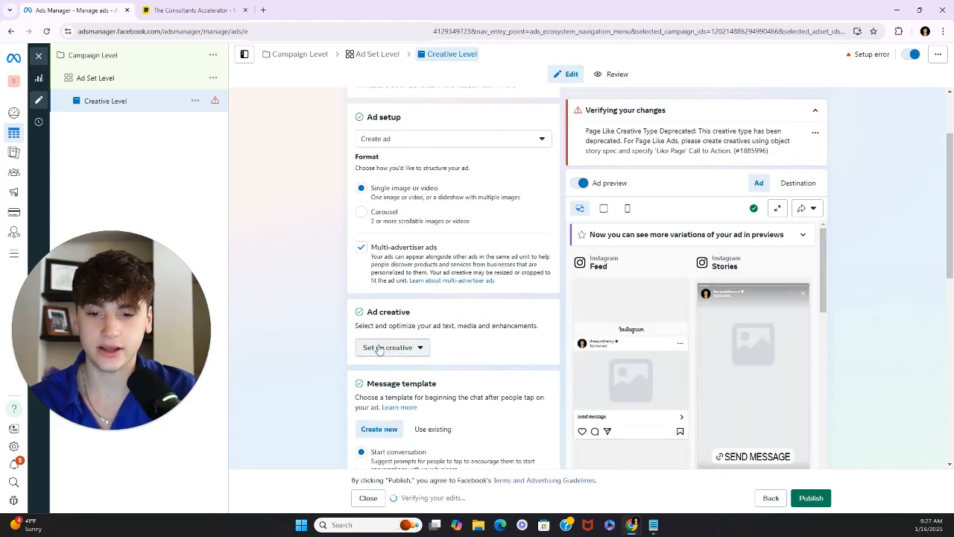
scroll(317, 316, "down", 3)
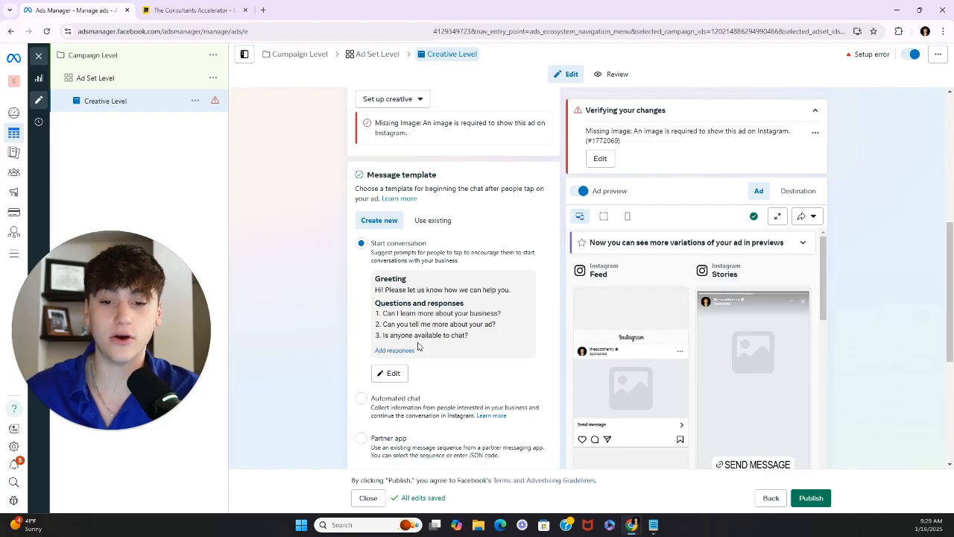
scroll(473, 224, "up", 4)
scroll(462, 238, "down", 3)
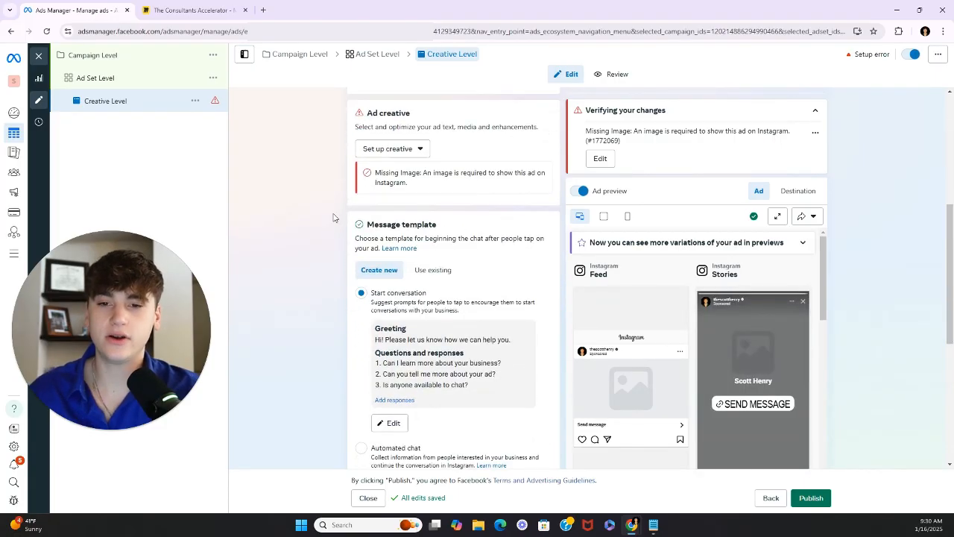
scroll(437, 304, "down", 2)
scroll(440, 299, "up", 3)
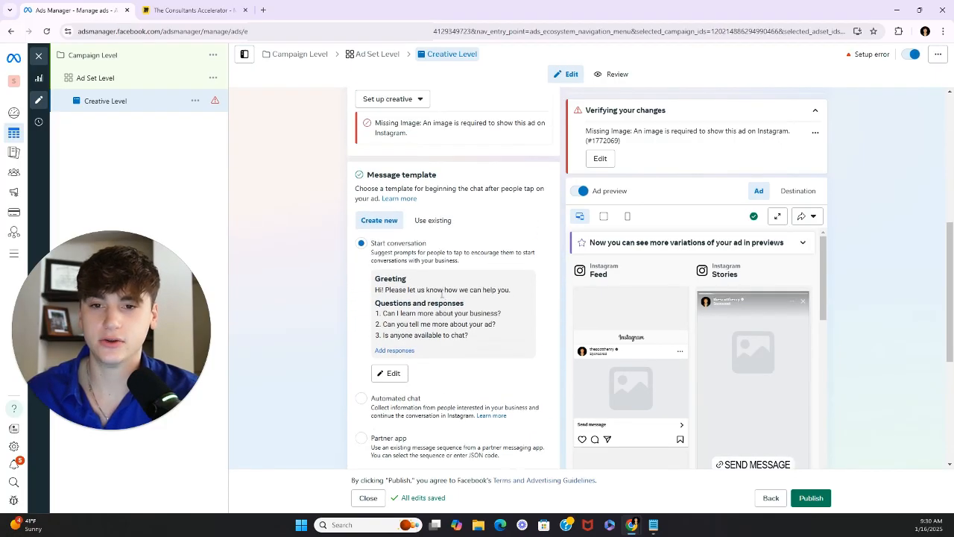
scroll(439, 274, "down", 1)
left_click(395, 332)
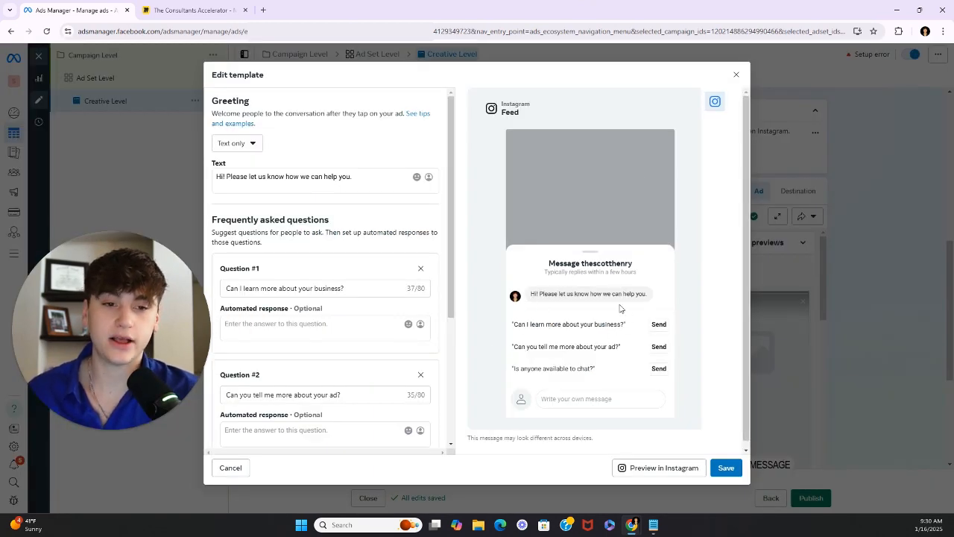
left_click(736, 75)
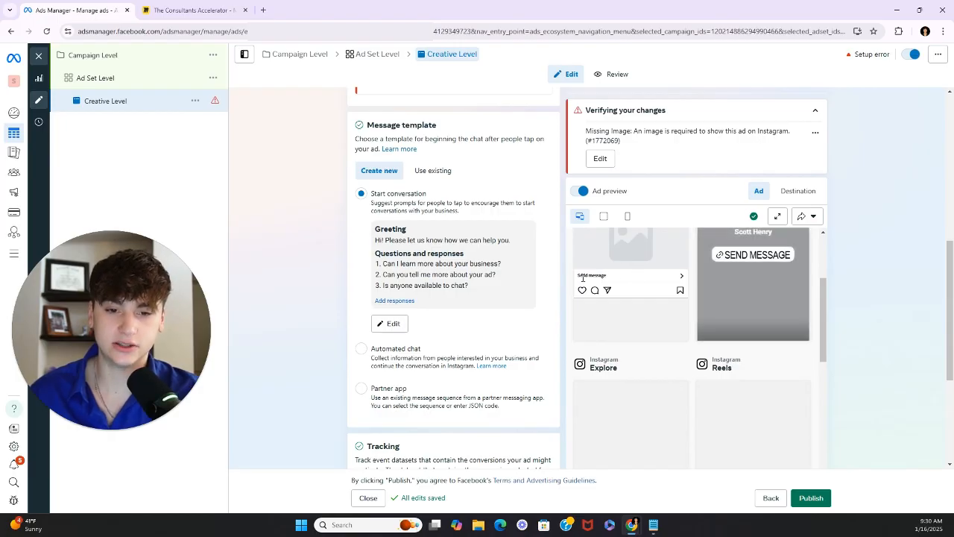
- Examine the send-message call to action in the Instagram feed and Stories ad previews
left_click_drag(578, 276, 608, 276)
scroll(772, 319, "up", 2)
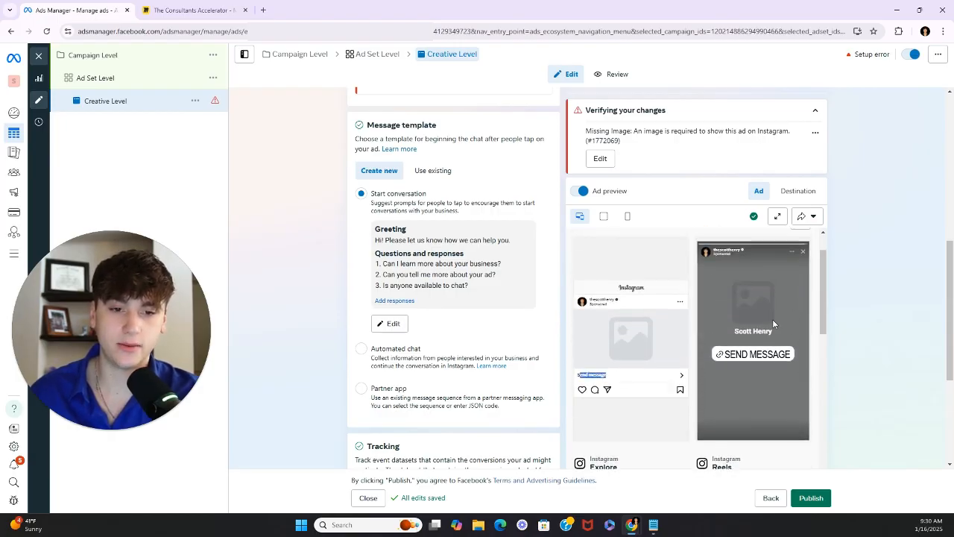
left_click_drag(729, 414, 768, 414)
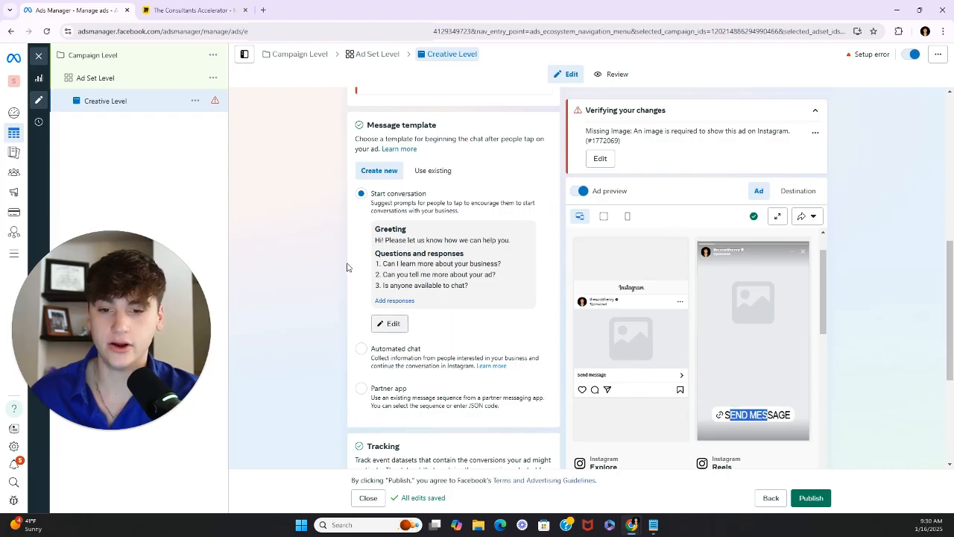
- Edit the Start conversation template's greeting to read "Hey, DM me "FITNESS" and I'll send over my free training video"
left_click(390, 323)
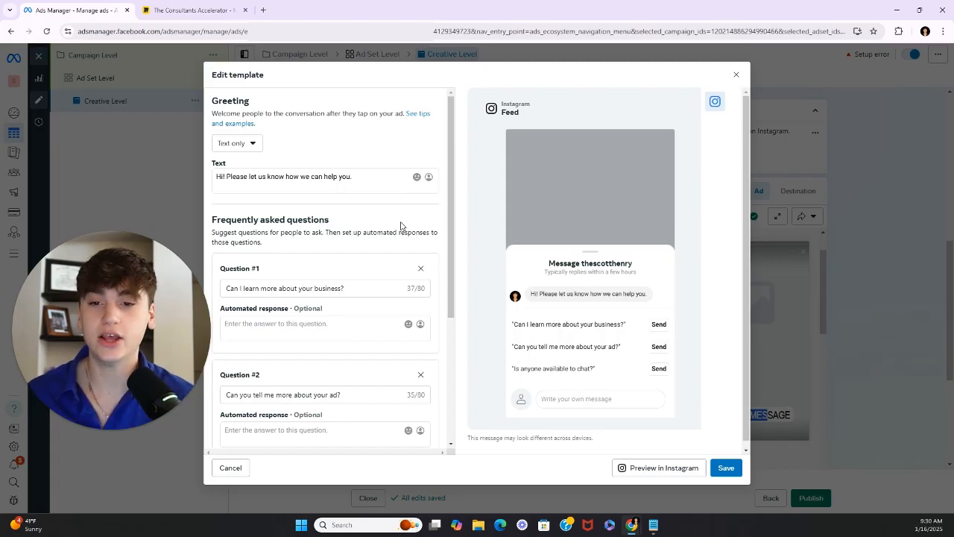
left_click_drag(361, 176, 205, 179)
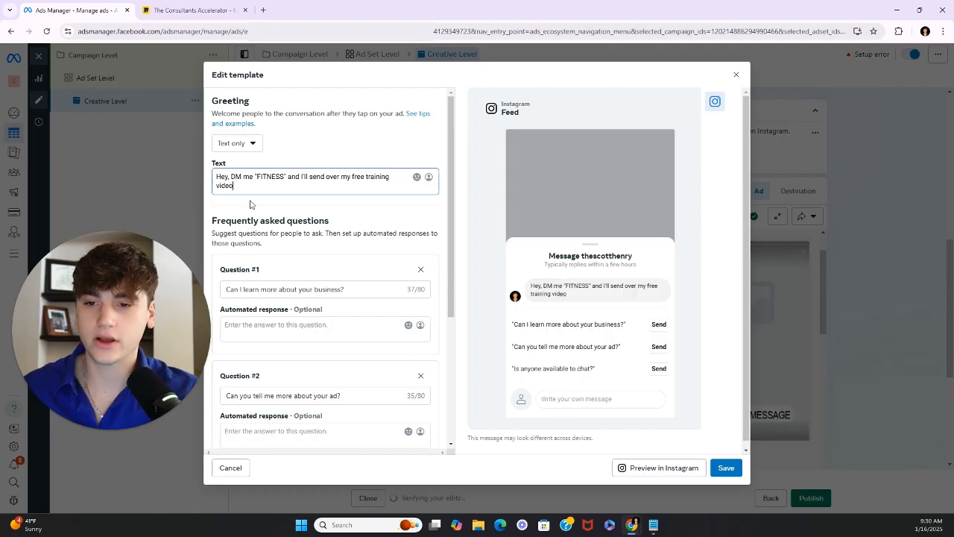
left_click_drag(249, 186, 217, 170)
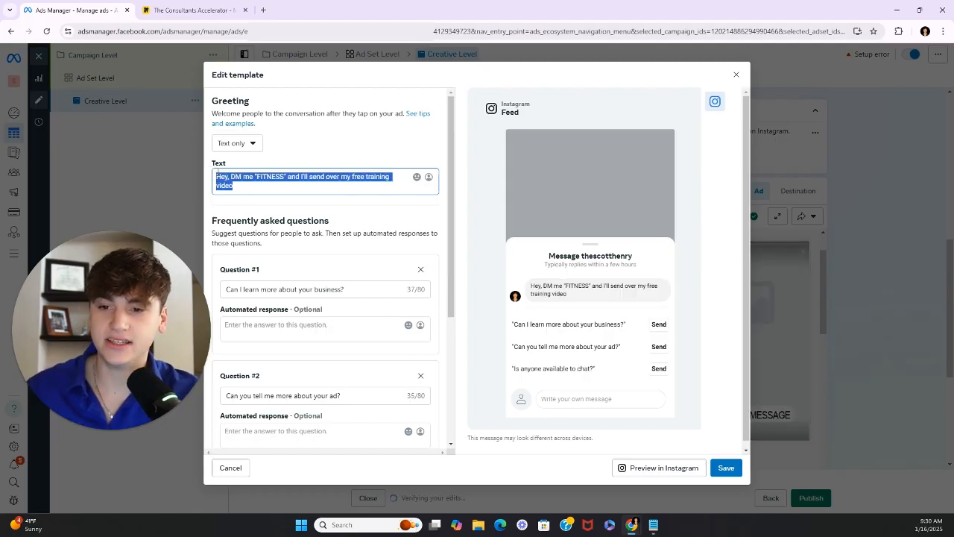
left_click(316, 184)
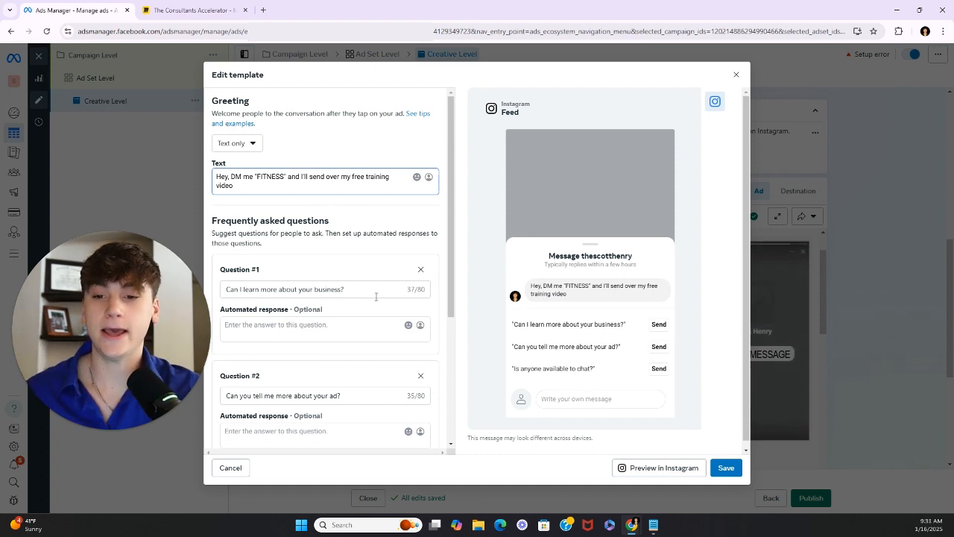
- Remove the first two suggested questions from the message template and change the remaining question's text to "FITNESS"
left_click(420, 269)
left_click(420, 269)
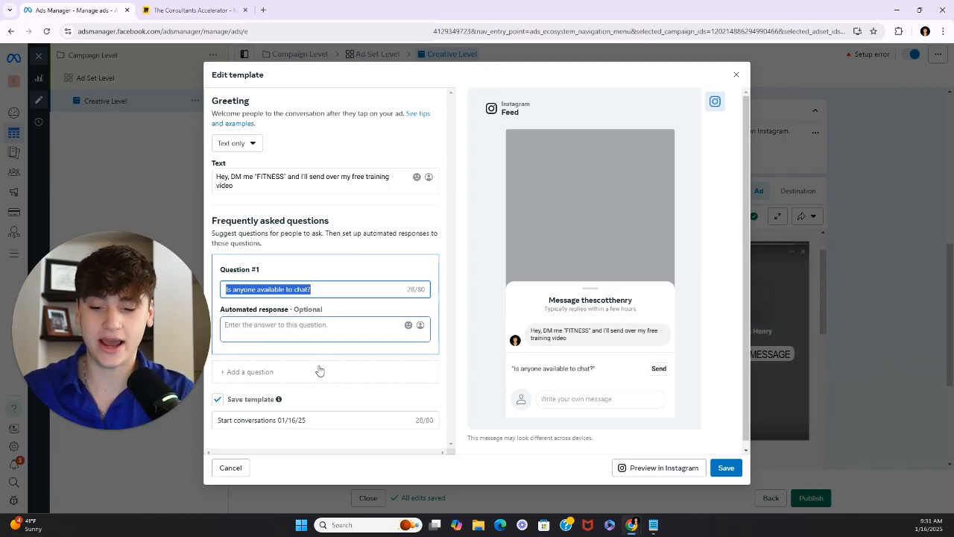
type("FITN")
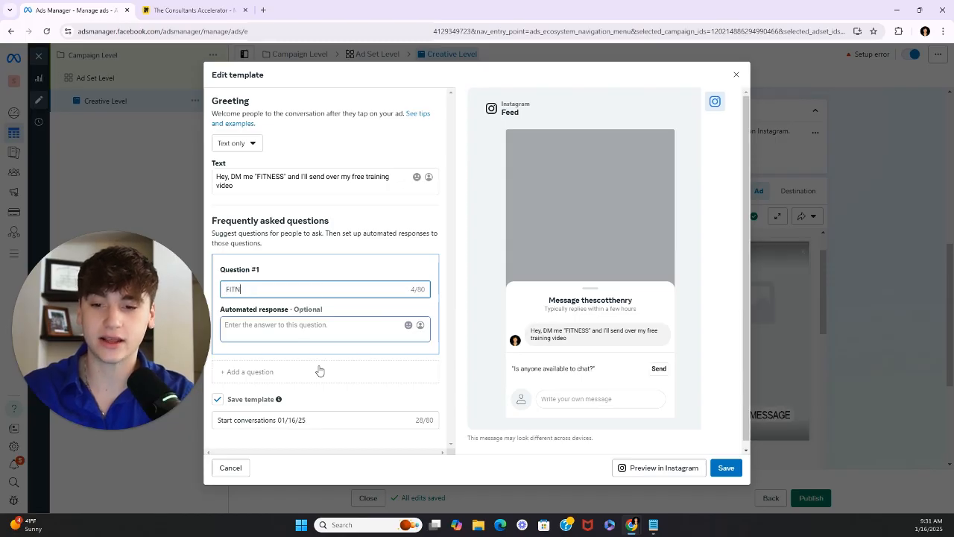
type("ESS")
left_click(406, 263)
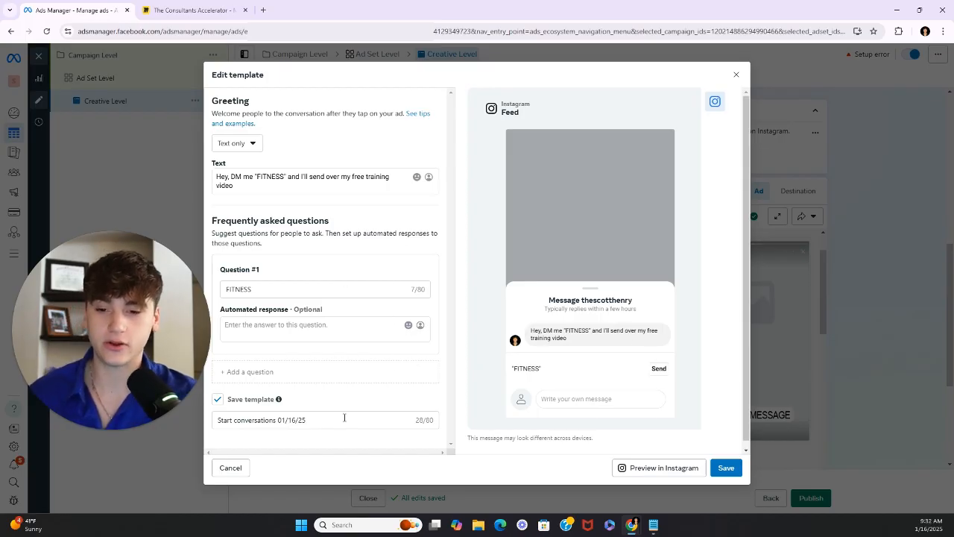
- Name the message template "January Example" and save it
left_click_drag(345, 420, 2, 448)
type("January Example")
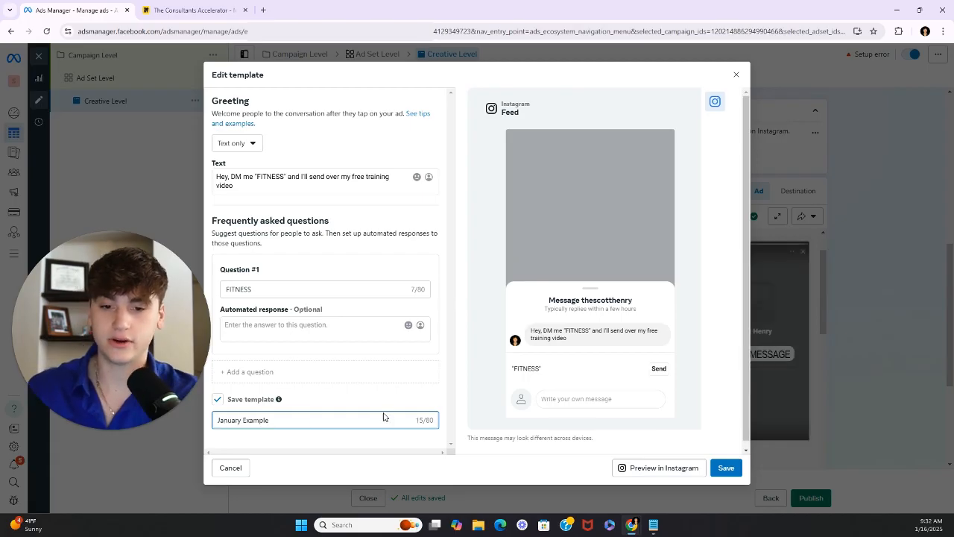
left_click(620, 367)
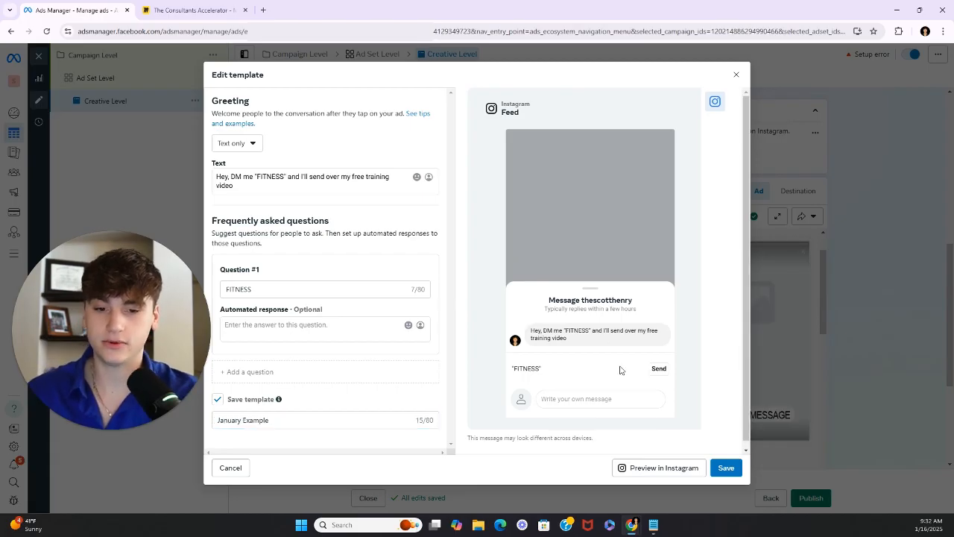
left_click(714, 468)
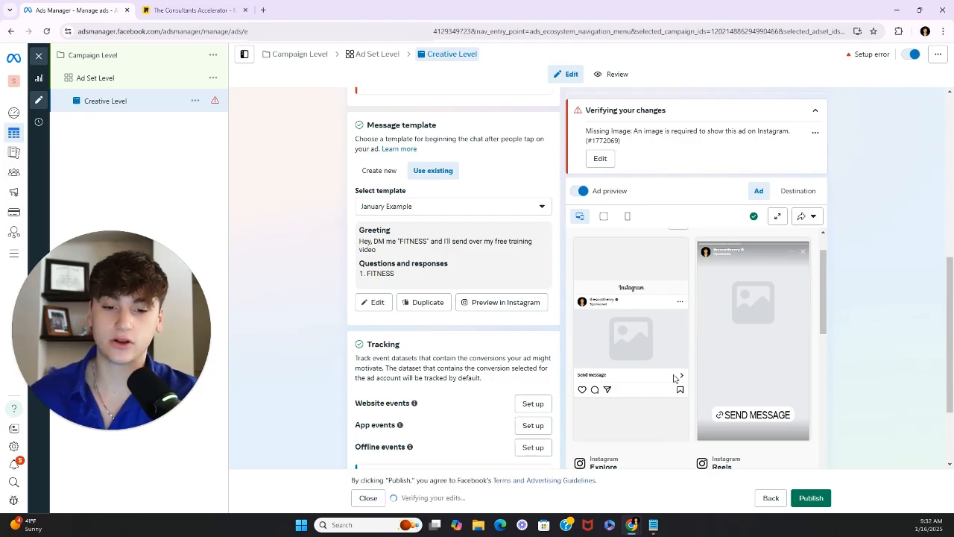
- Review the greeting and suggested question of the January Example template in the ad's message template section
left_click_drag(410, 277, 362, 289)
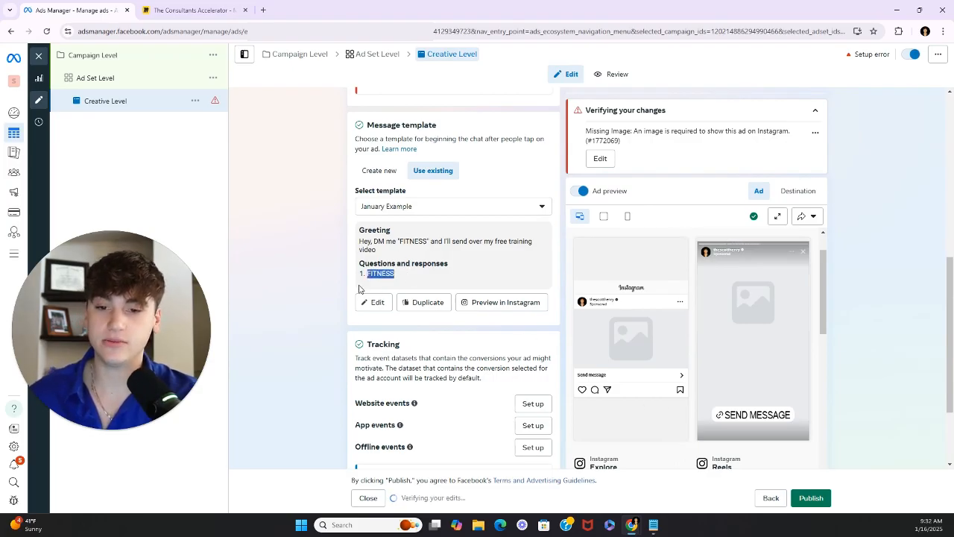
left_click(355, 289)
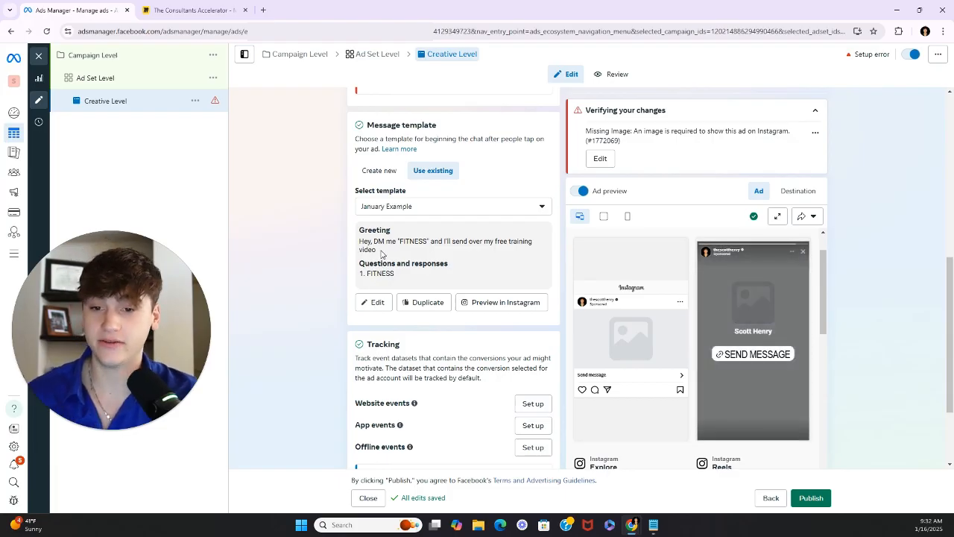
left_click_drag(381, 254, 353, 242)
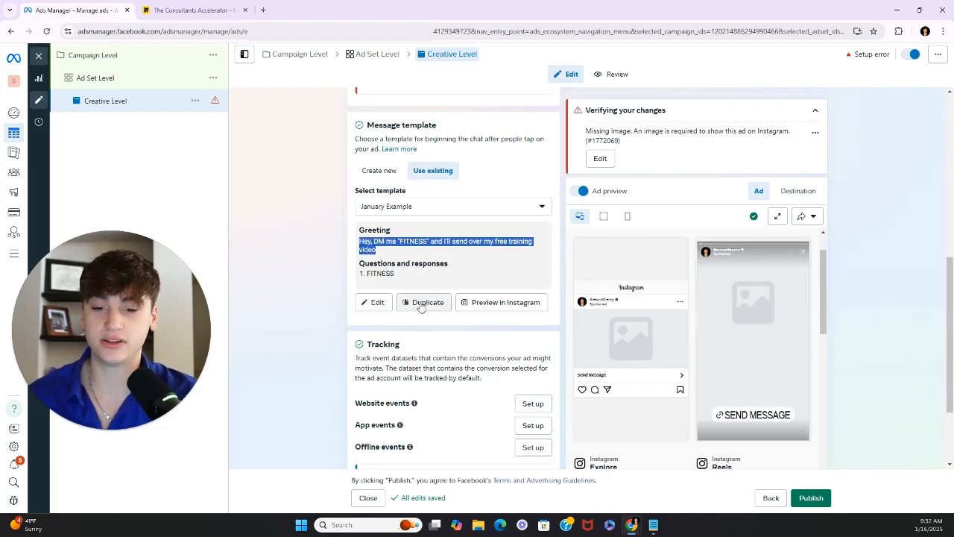
- Duplicate the Ad Set Level ad set and open the Creative Level ad inside the copy
left_click(408, 303)
left_click(121, 156)
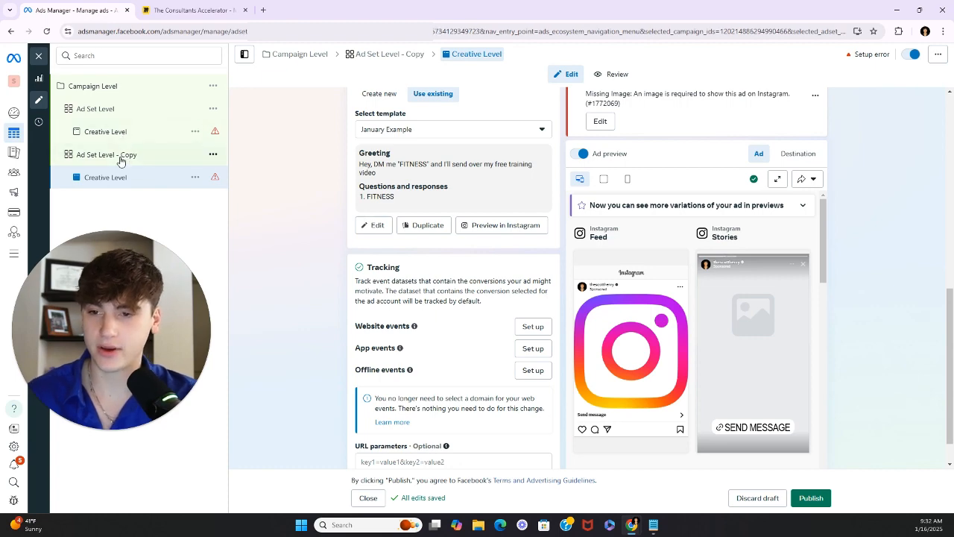
left_click(127, 179)
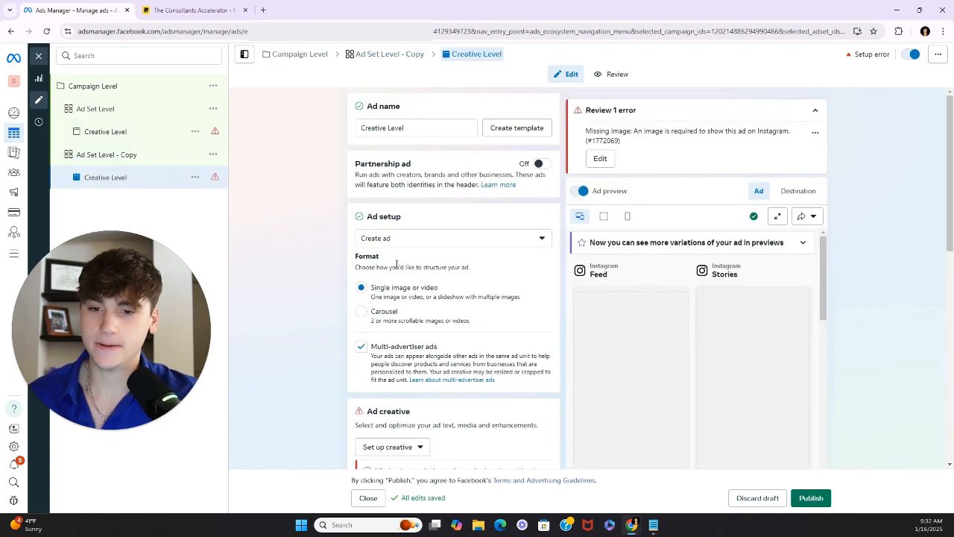
- Browse the saved message templates in the copied ad, try the AI template and set the selection back to January Example
scroll(453, 303, "down", 6)
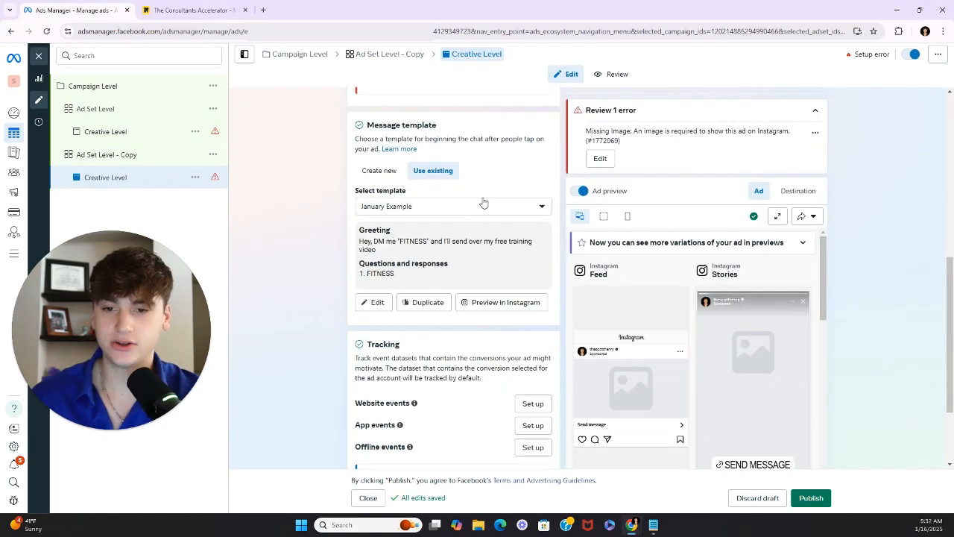
left_click(491, 206)
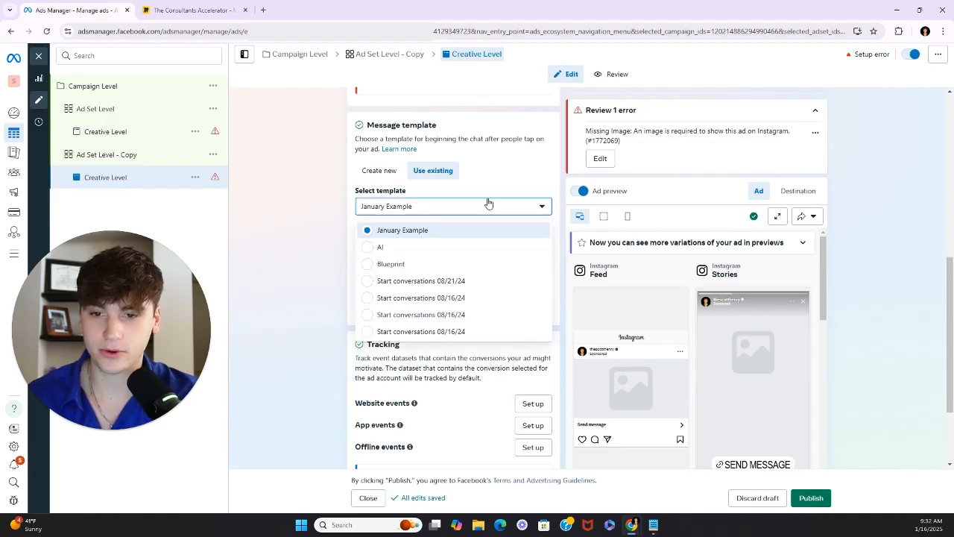
left_click(488, 204)
left_click(485, 206)
left_click(499, 207)
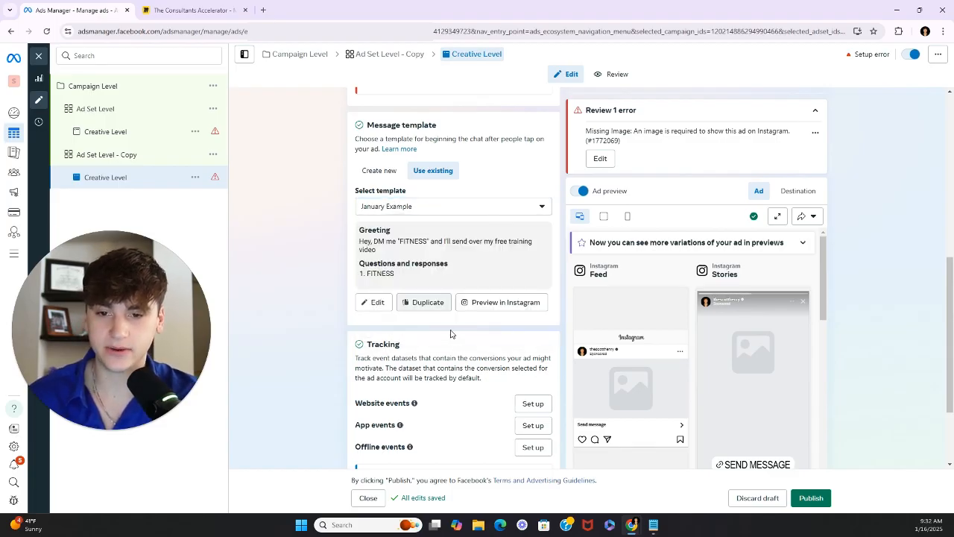
left_click(457, 209)
left_click(421, 248)
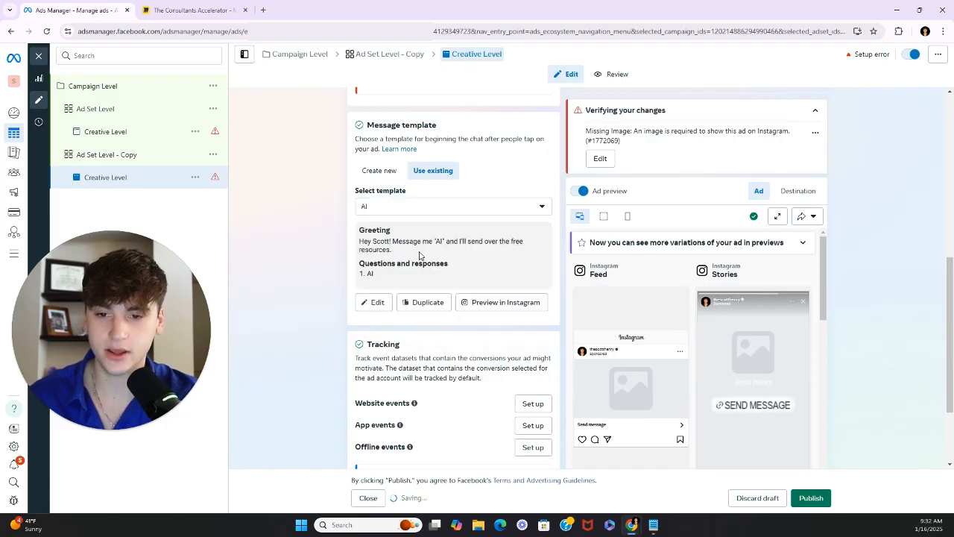
left_click(462, 213)
left_click(441, 229)
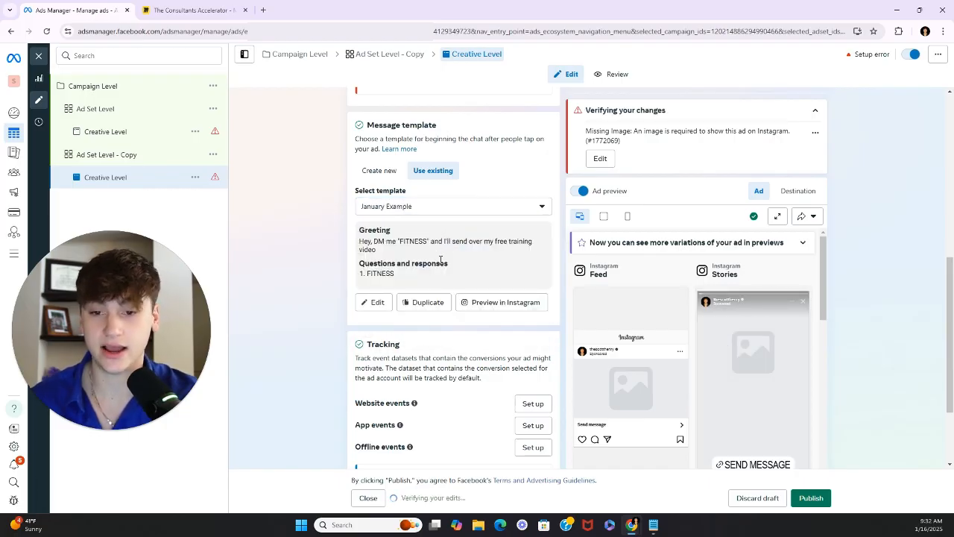
left_click_drag(431, 208, 322, 202)
left_click(324, 237)
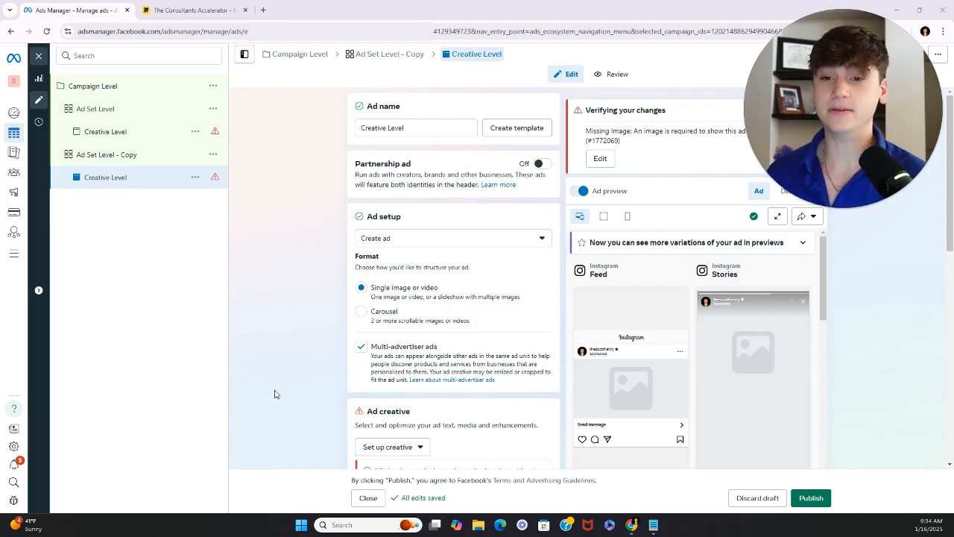
- Switch to The Consultants Accelerator board in Miro and examine the campaign result tables for reach, results and cost per result
left_click(203, 10)
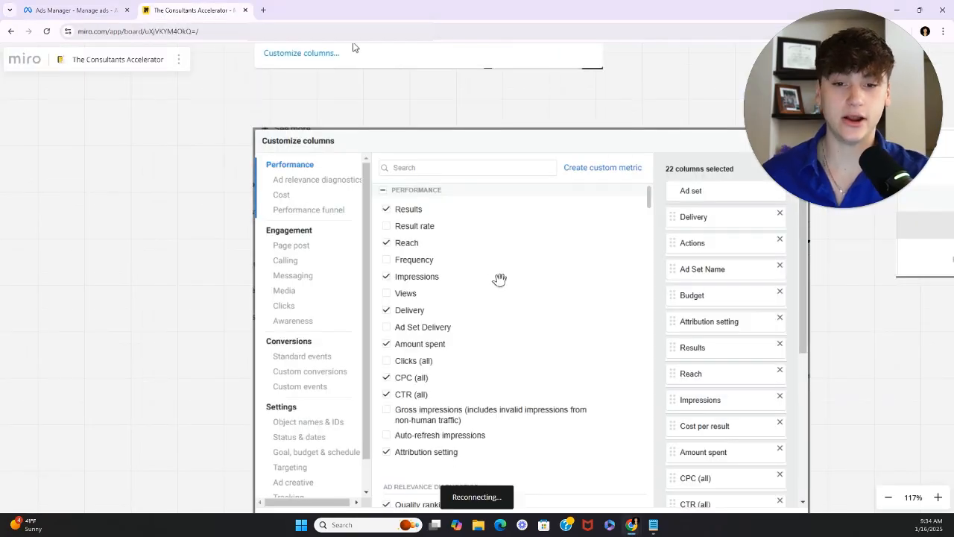
scroll(497, 279, "up", 10)
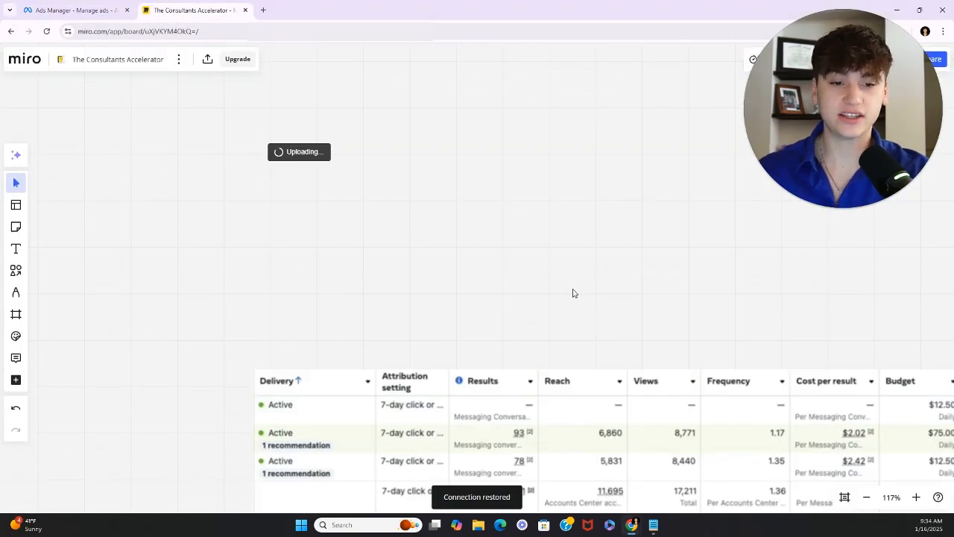
scroll(571, 291, "down", 3)
scroll(545, 294, "right", 3)
scroll(832, 328, "up", 1)
scroll(833, 328, "up", 3)
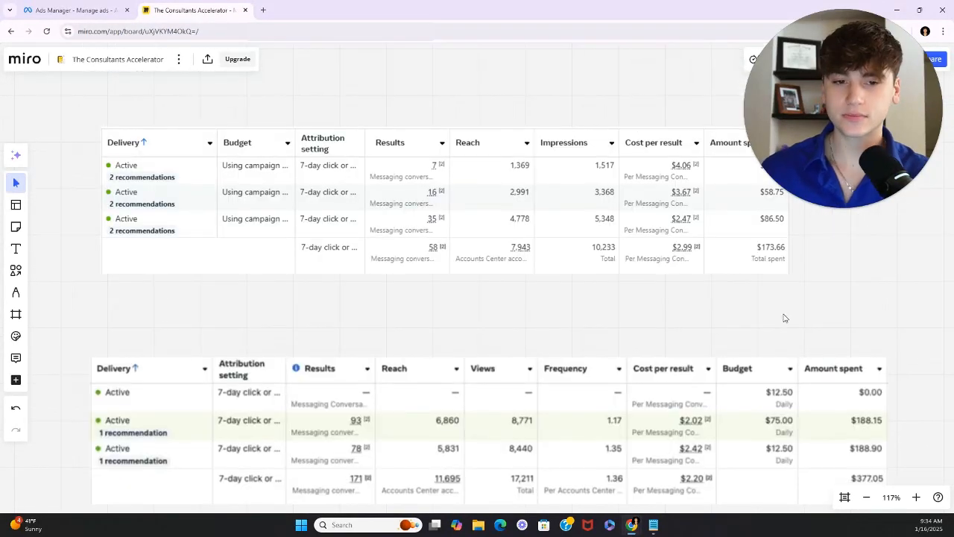